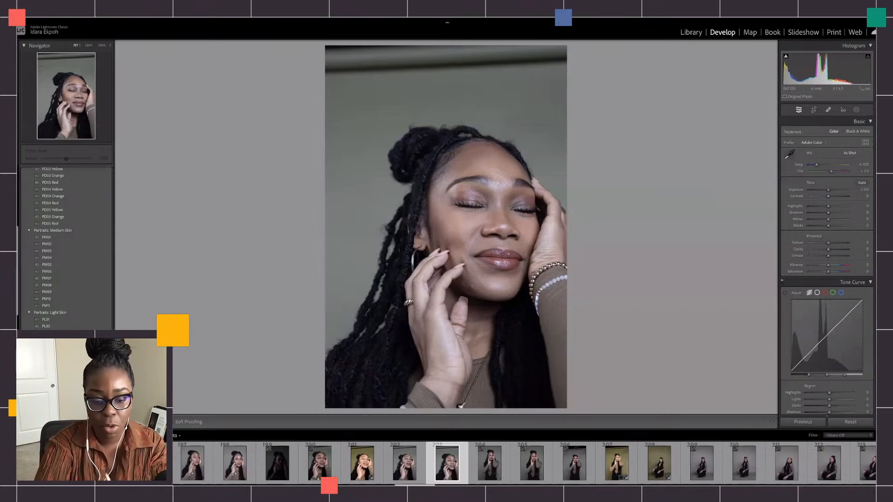
- Look through the shoot's other photos in the filmstrip
{"action": "scroll", "coordinate": [257, 464], "scroll_direction": "up", "scroll_amount": 10}
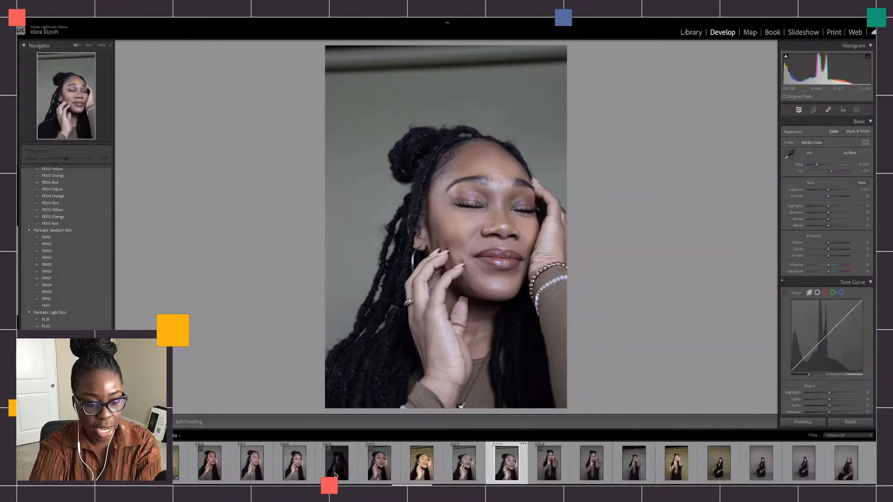
{"action": "scroll", "coordinate": [257, 465], "scroll_direction": "up", "scroll_amount": 10}
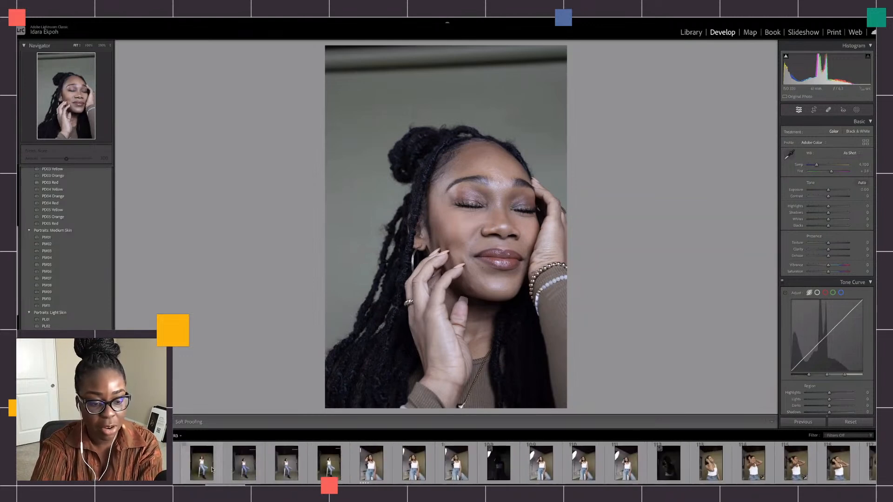
{"action": "left_click_drag", "start_coordinate": [217, 484], "coordinate": [447, 484]}
{"action": "scroll", "coordinate": [523, 463], "scroll_direction": "down", "scroll_amount": 5}
{"action": "scroll", "coordinate": [523, 463], "scroll_direction": "up", "scroll_amount": 8}
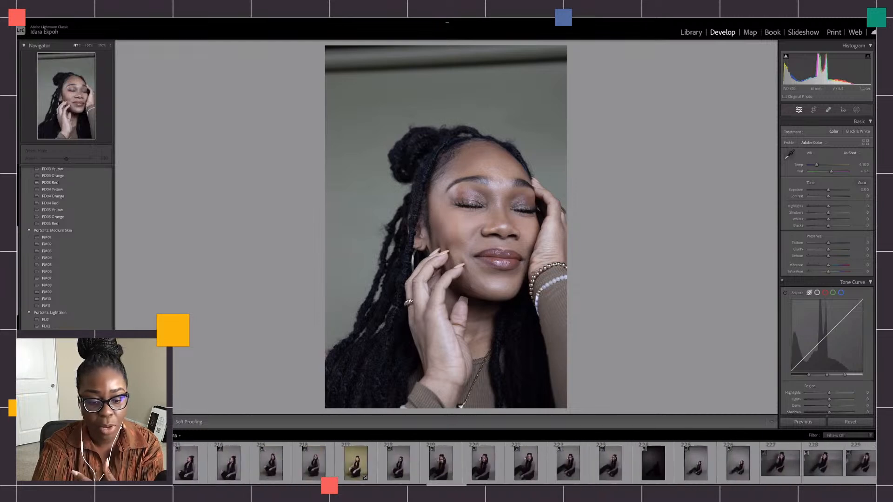
{"action": "scroll", "coordinate": [294, 464], "scroll_direction": "up", "scroll_amount": 5}
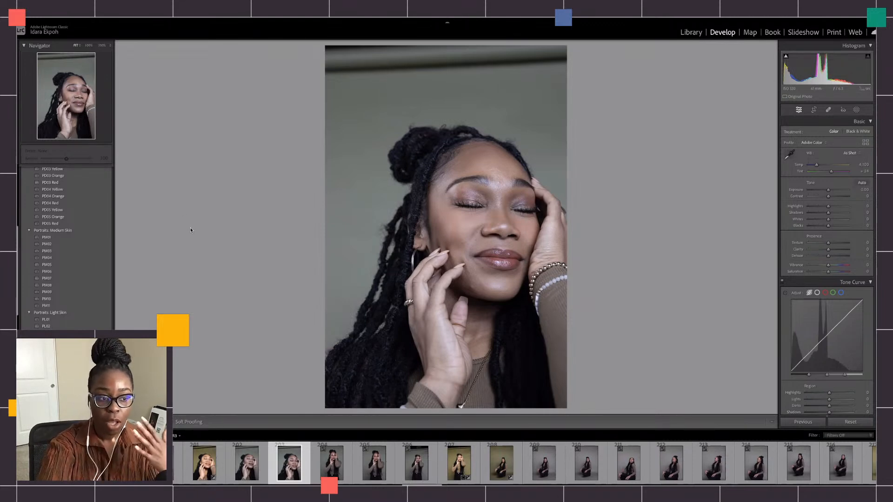
- Try the medium-skin portrait preset PM05 on the photo, review its develop adjustments, and reset the photo
{"action": "left_click_drag", "start_coordinate": [18, 248], "coordinate": [17, 228]}
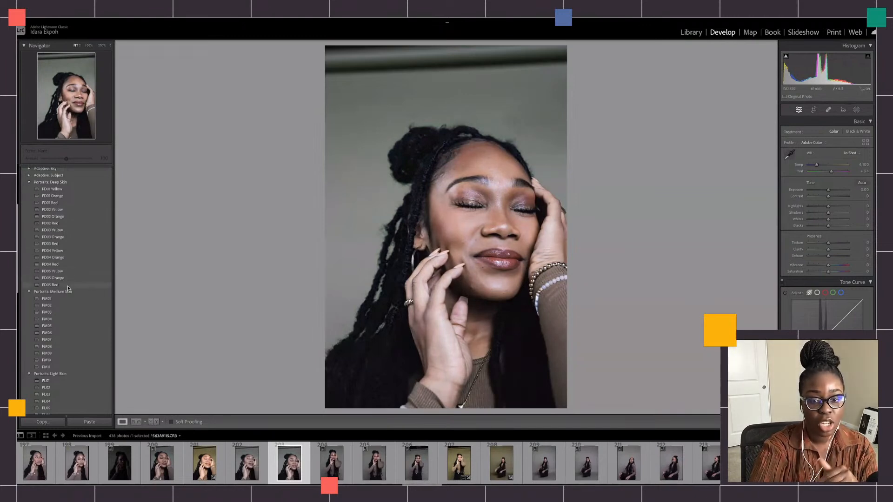
{"action": "left_click", "coordinate": [67, 328]}
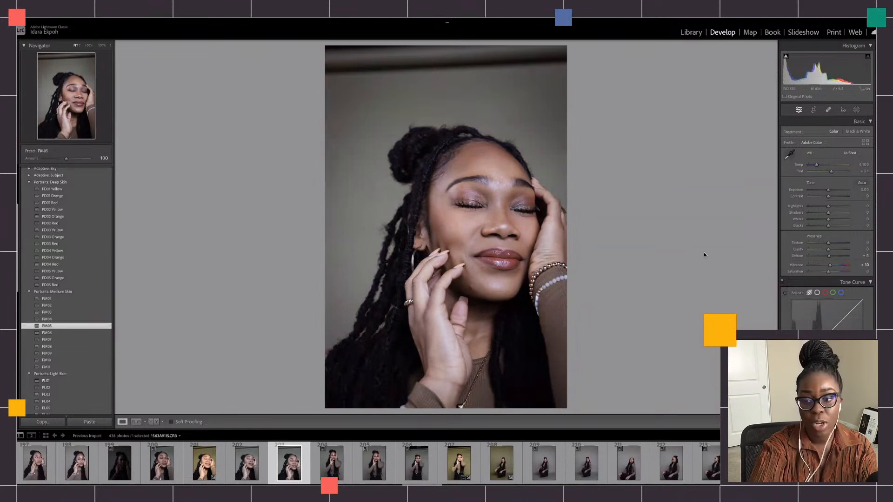
{"action": "scroll", "coordinate": [821, 256], "scroll_direction": "down", "scroll_amount": 5}
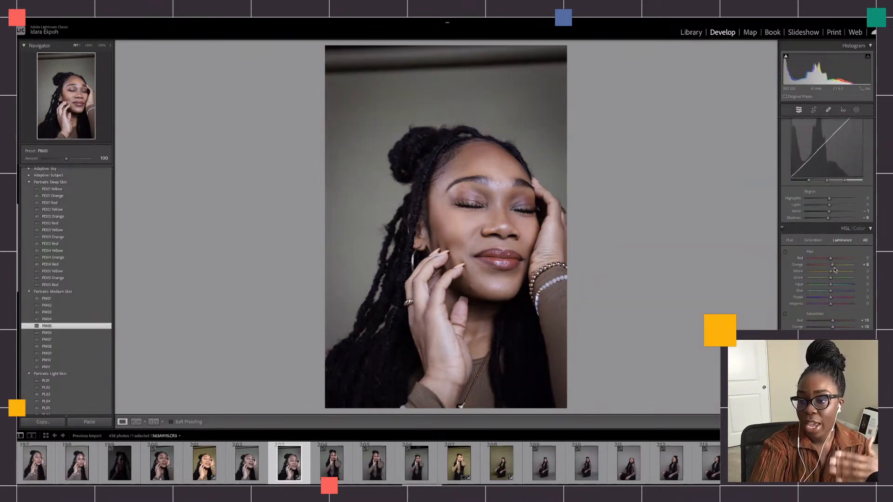
{"action": "scroll", "coordinate": [874, 207], "scroll_direction": "down", "scroll_amount": 1}
{"action": "scroll", "coordinate": [875, 250], "scroll_direction": "down", "scroll_amount": 6}
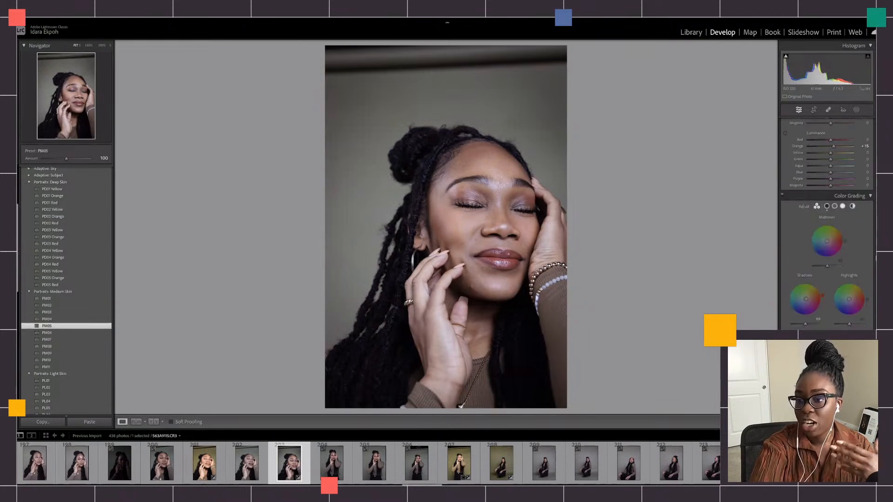
{"action": "left_click_drag", "start_coordinate": [874, 231], "coordinate": [874, 124]}
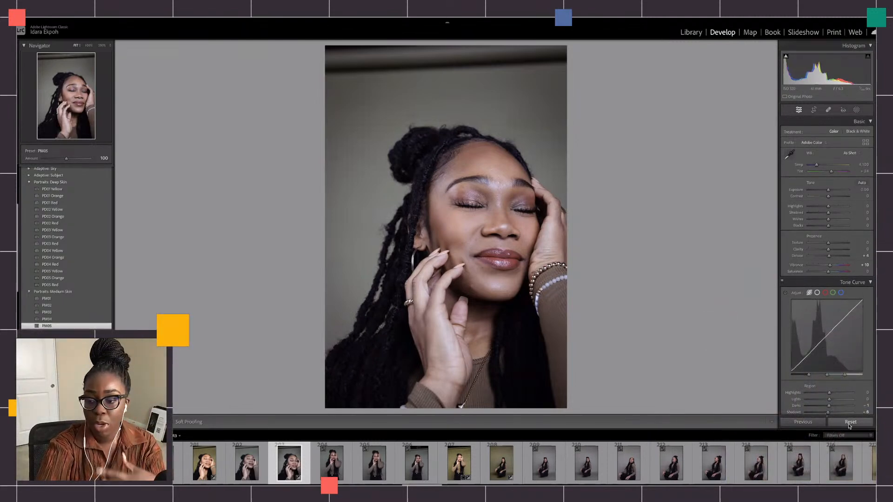
{"action": "left_click", "coordinate": [849, 423]}
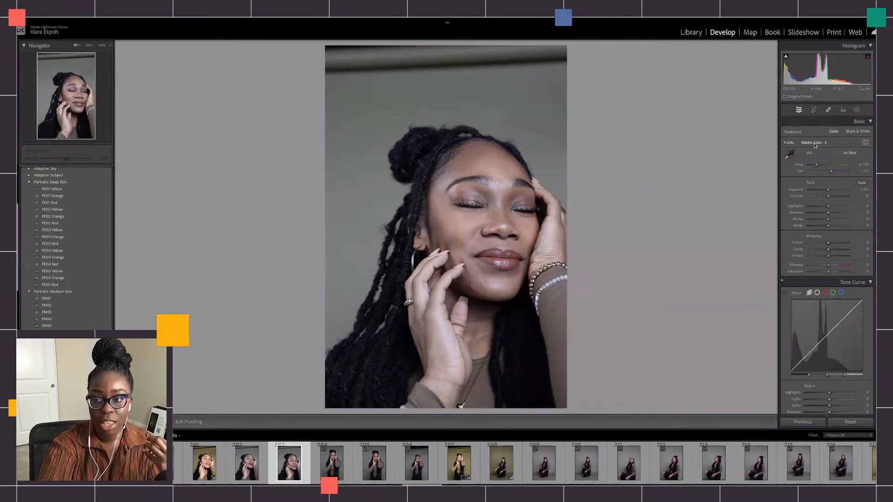
- Try the Adobe Landscape, Portrait, Standard v2, Vivid and Monochrome profiles on the photo and return to Adobe Color
{"action": "left_click", "coordinate": [814, 144]}
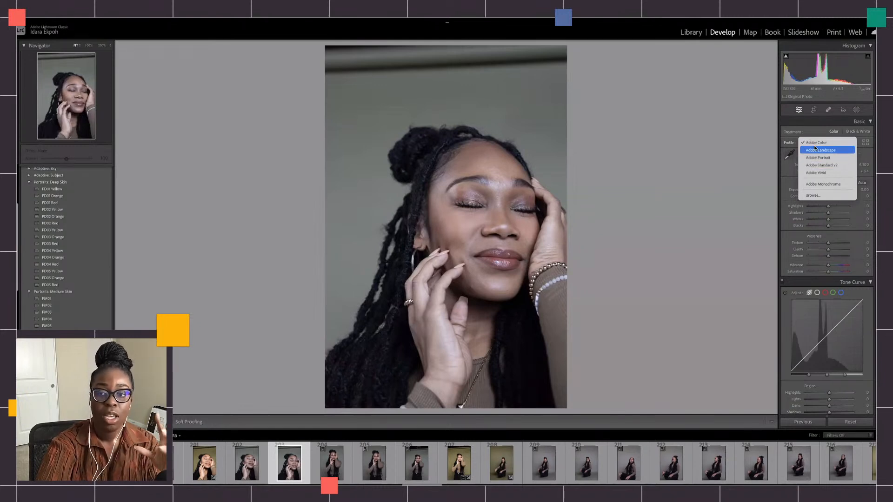
{"action": "left_click", "coordinate": [815, 150]}
{"action": "left_click", "coordinate": [813, 142]}
{"action": "left_click", "coordinate": [812, 147]}
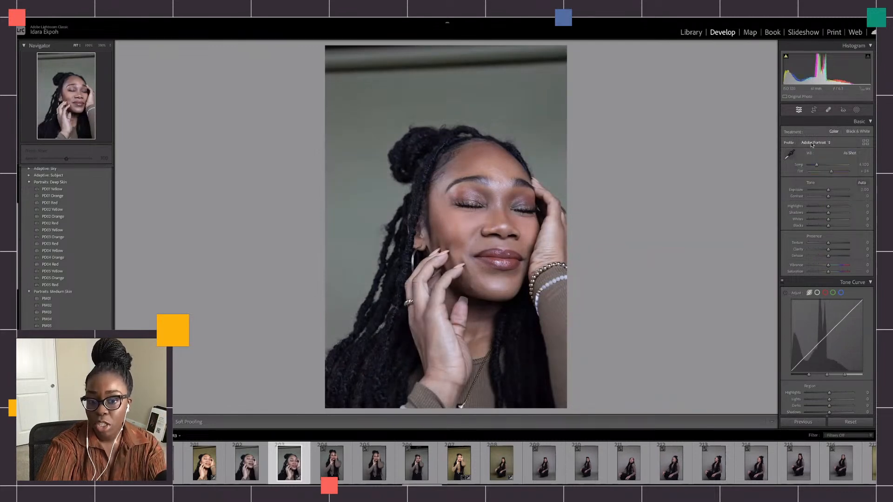
{"action": "left_click", "coordinate": [811, 144]}
{"action": "left_click", "coordinate": [813, 150]}
{"action": "left_click", "coordinate": [813, 143]}
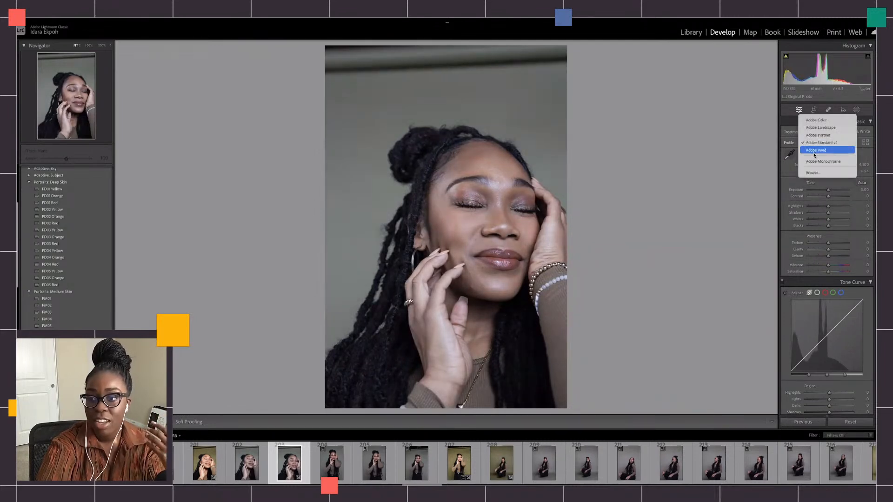
{"action": "left_click", "coordinate": [814, 150]}
{"action": "left_click", "coordinate": [815, 143]}
{"action": "left_click", "coordinate": [821, 154]}
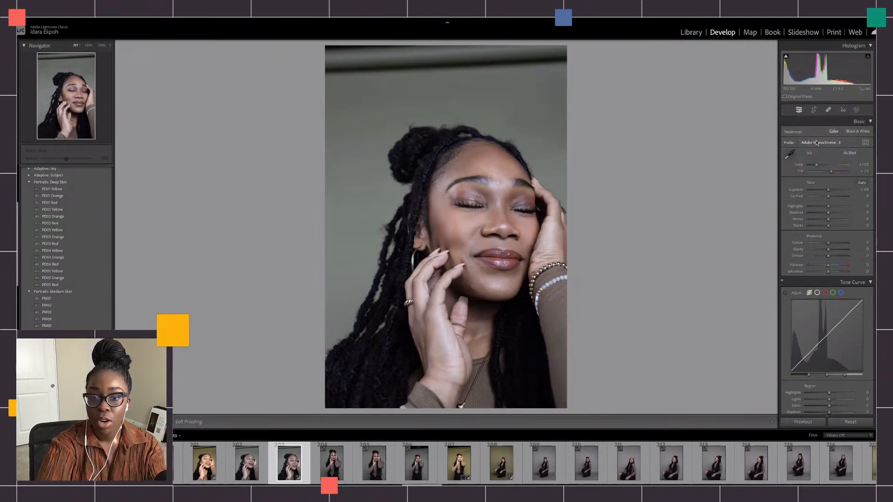
{"action": "left_click", "coordinate": [816, 142]}
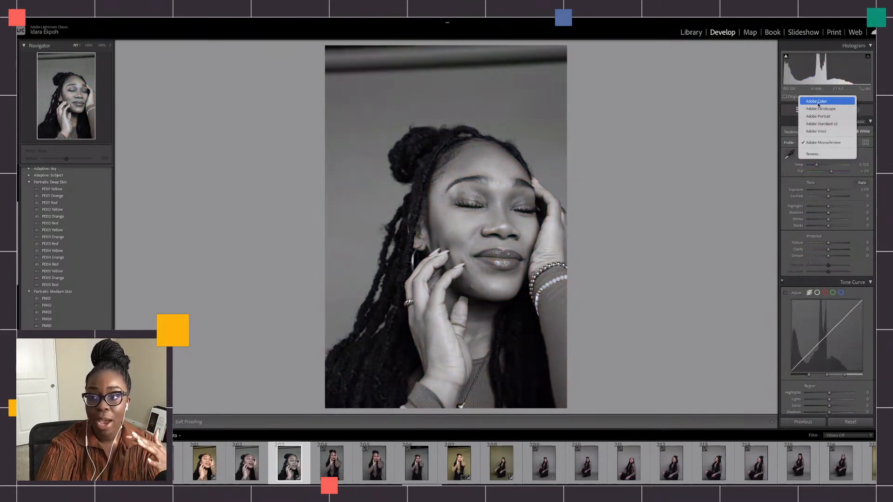
{"action": "left_click", "coordinate": [818, 103]}
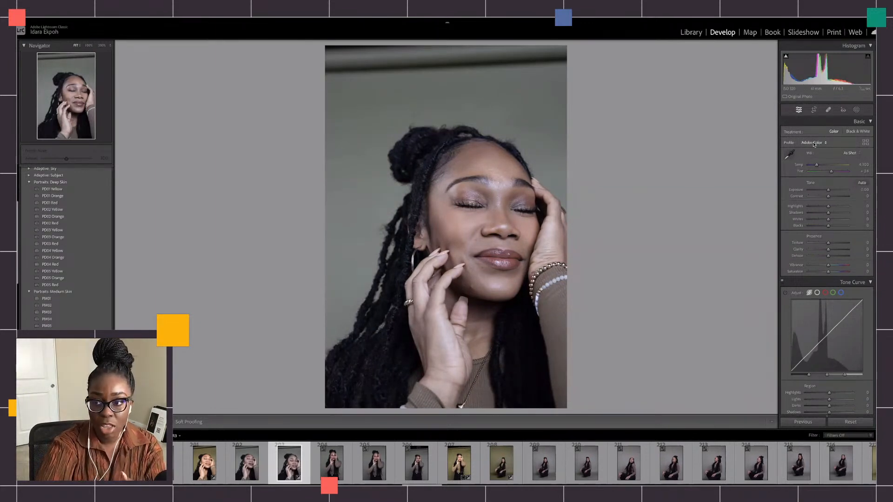
- Open the Profile Browser and examine the profiles in the Favorites and Adobe Raw groups
{"action": "left_click", "coordinate": [865, 143]}
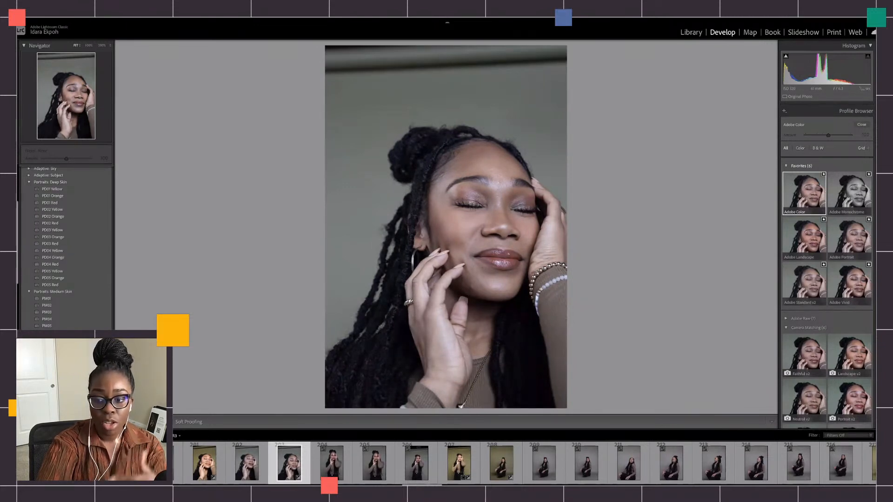
{"action": "scroll", "coordinate": [827, 293], "scroll_direction": "down", "scroll_amount": 2}
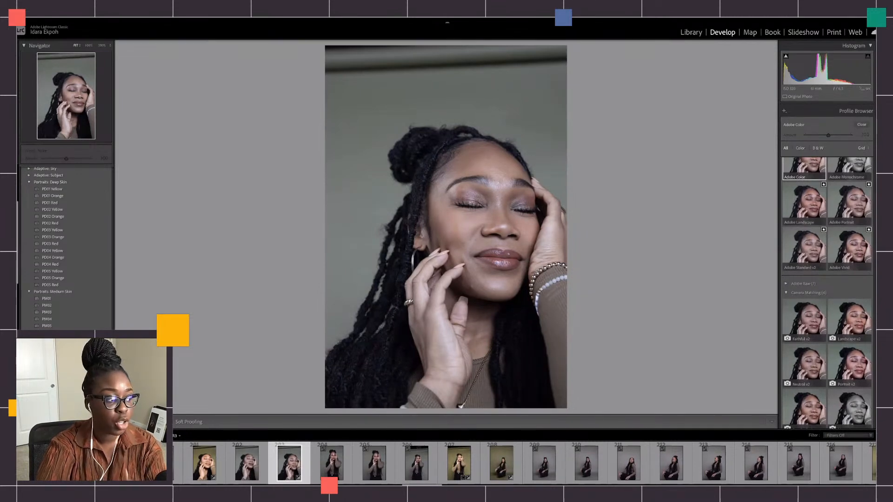
{"action": "scroll", "coordinate": [826, 293], "scroll_direction": "down", "scroll_amount": 1}
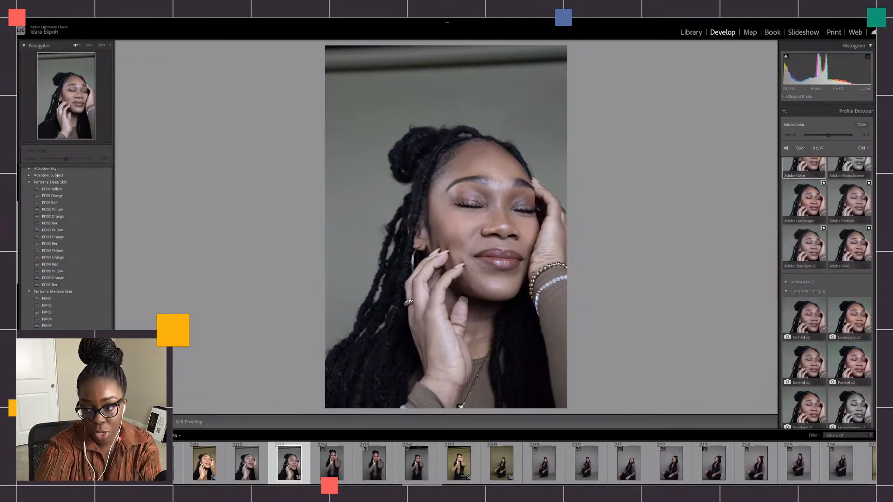
{"action": "scroll", "coordinate": [827, 293], "scroll_direction": "up", "scroll_amount": 2}
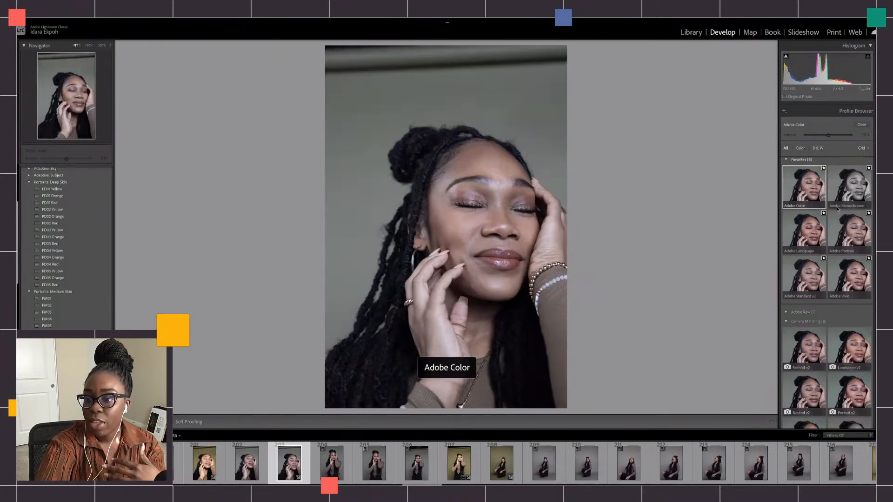
{"action": "left_click", "coordinate": [785, 313]}
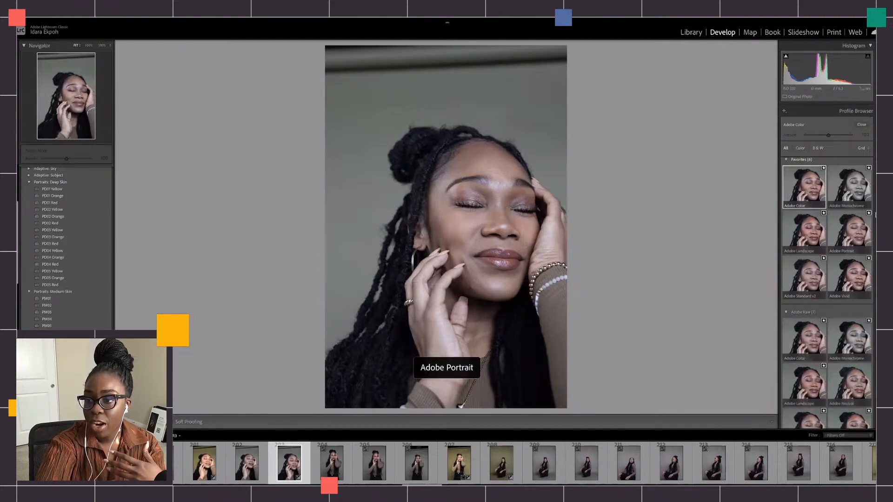
{"action": "scroll", "coordinate": [802, 217], "scroll_direction": "down", "scroll_amount": 3}
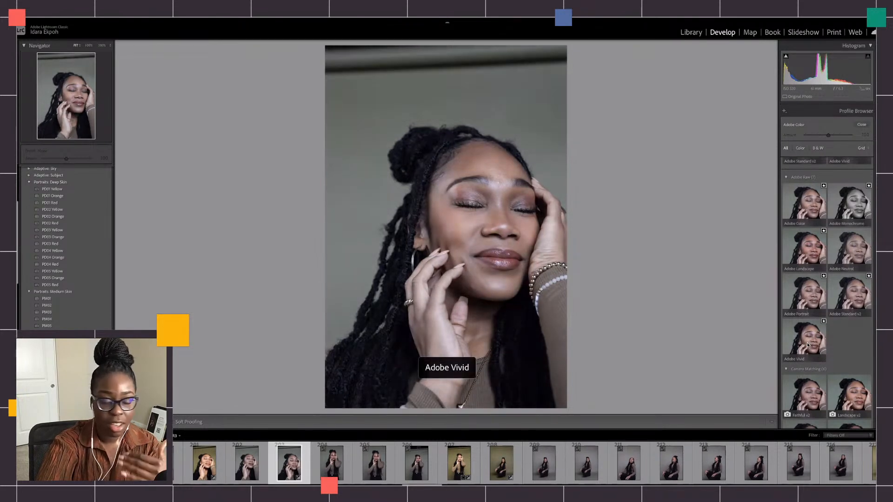
{"action": "left_click", "coordinate": [799, 178]}
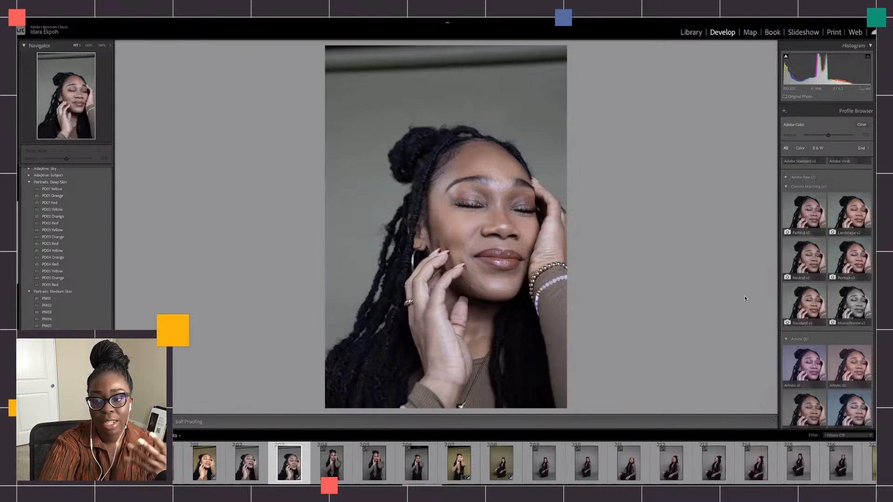
- Try the Camera Matching profiles Standard v2, Faithful v2, Landscape v2, Portrait v2, Neutral v2 and Monochrome v2 on the portrait
{"action": "left_click", "coordinate": [801, 304]}
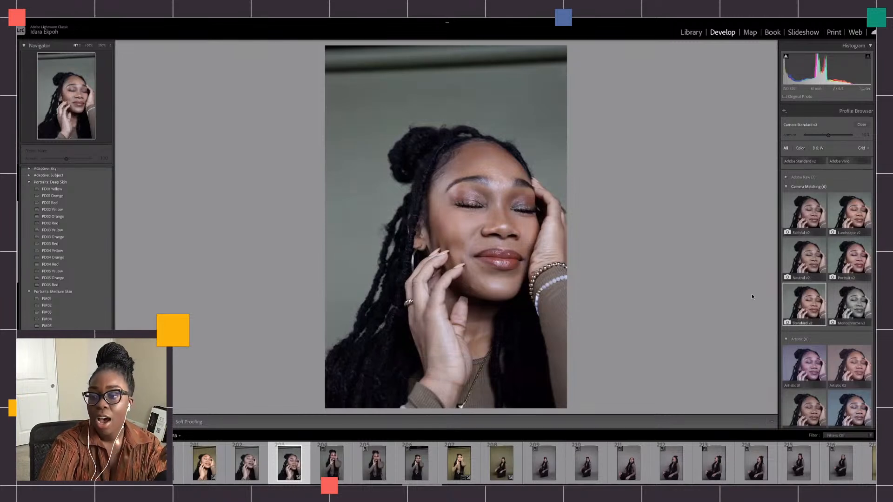
{"action": "left_click", "coordinate": [798, 225]}
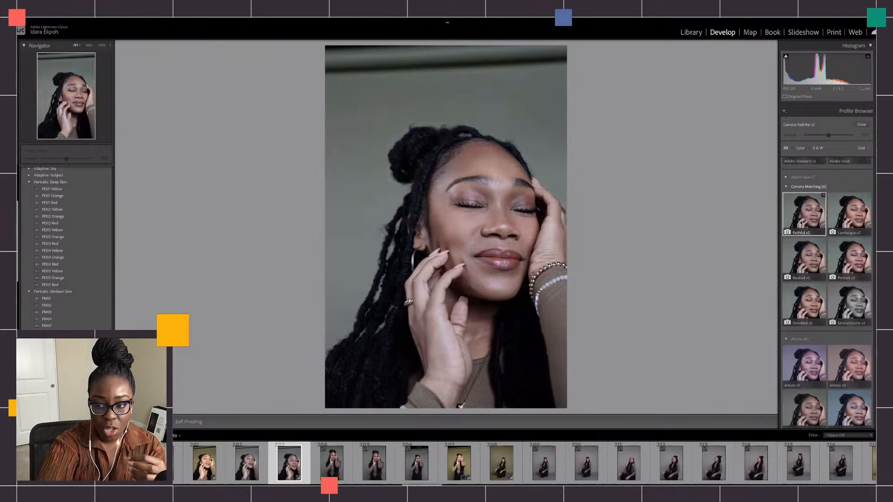
{"action": "left_click", "coordinate": [859, 219]}
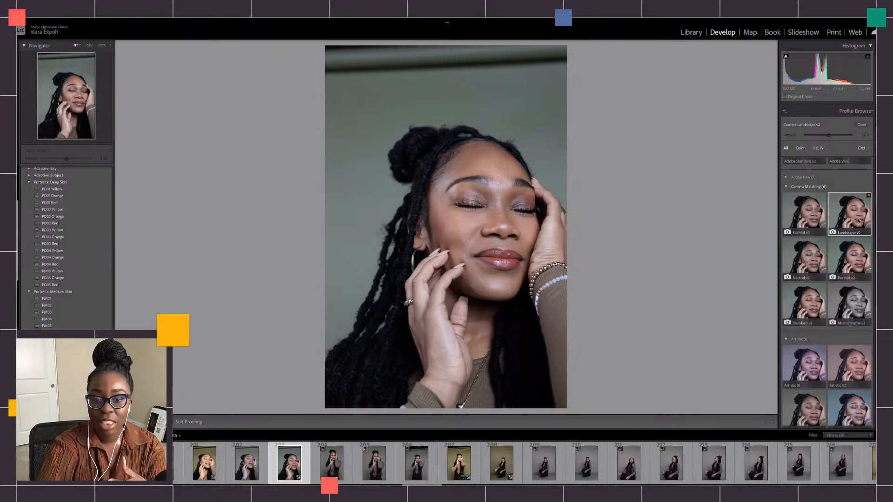
{"action": "left_click", "coordinate": [860, 259]}
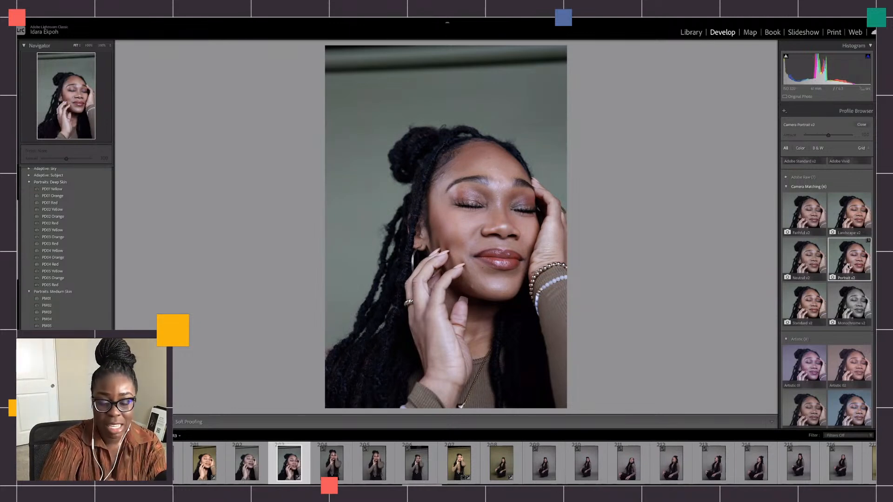
{"action": "left_click", "coordinate": [807, 266]}
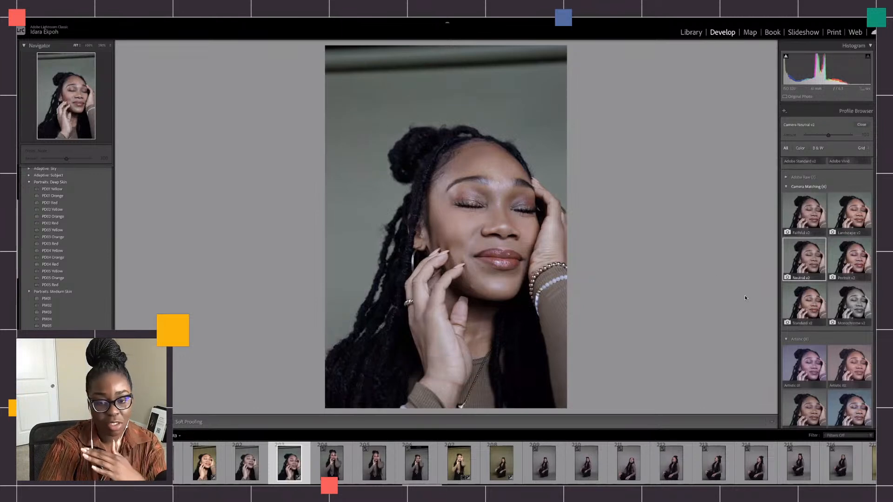
{"action": "left_click", "coordinate": [857, 311]}
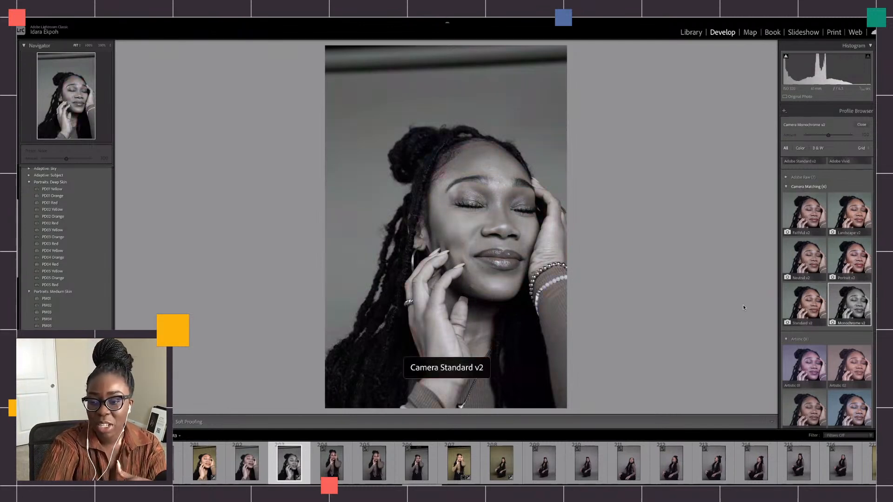
- Compare the Camera Standard v2, Landscape v2 and Neutral v2 profiles and apply Camera Standard v2 to the portrait
{"action": "left_click", "coordinate": [809, 307]}
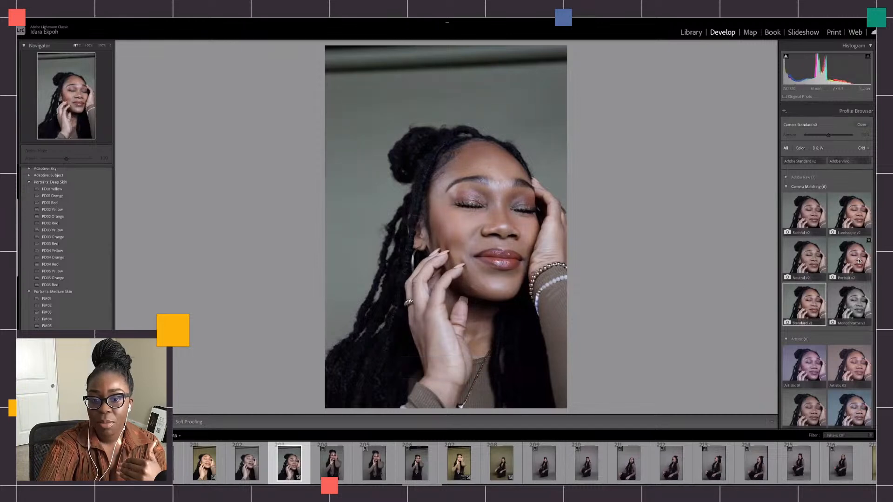
{"action": "left_click", "coordinate": [851, 223]}
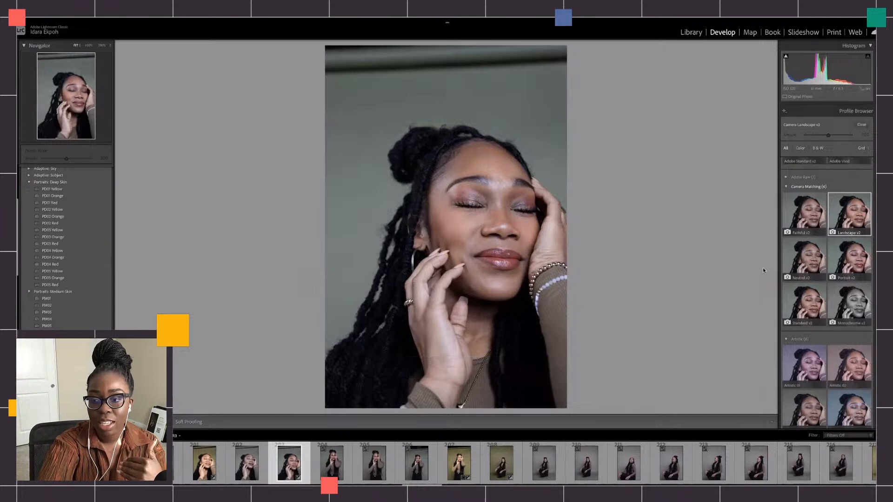
{"action": "left_click", "coordinate": [802, 264]}
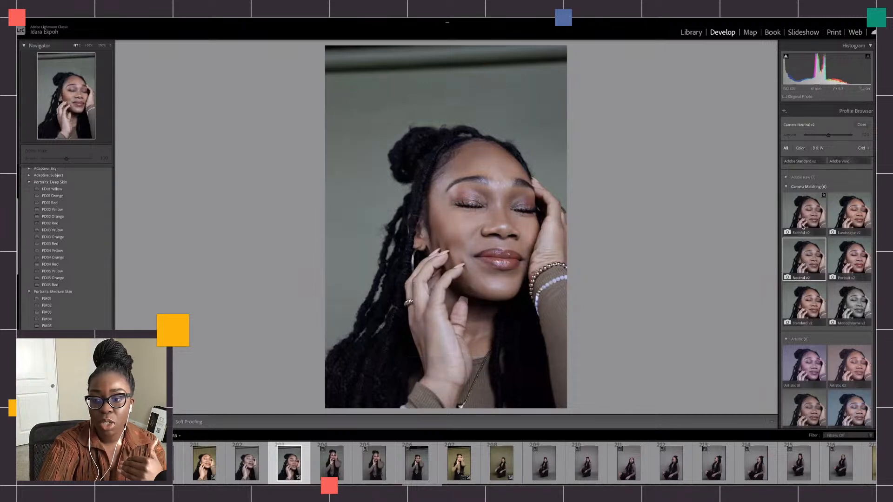
{"action": "left_click", "coordinate": [805, 298]}
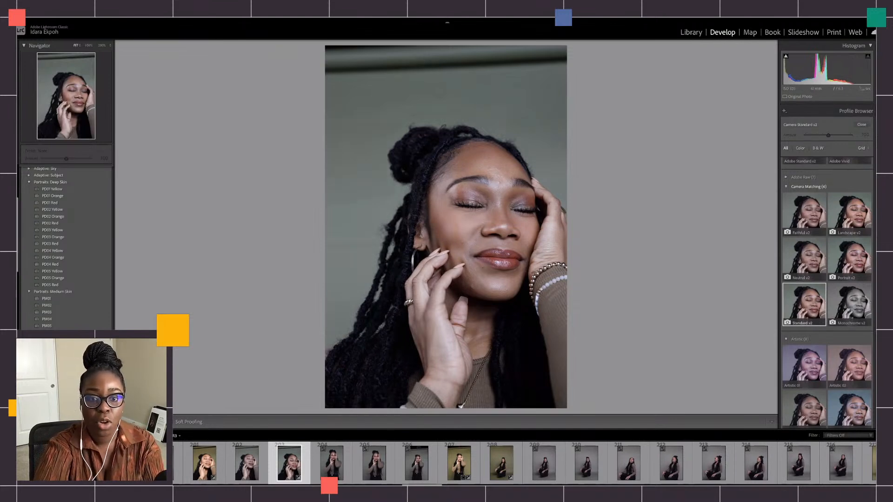
- Compare the portrait's before and after versions side by side, magnified to 100% on the lower face
{"action": "key", "text": "y"}
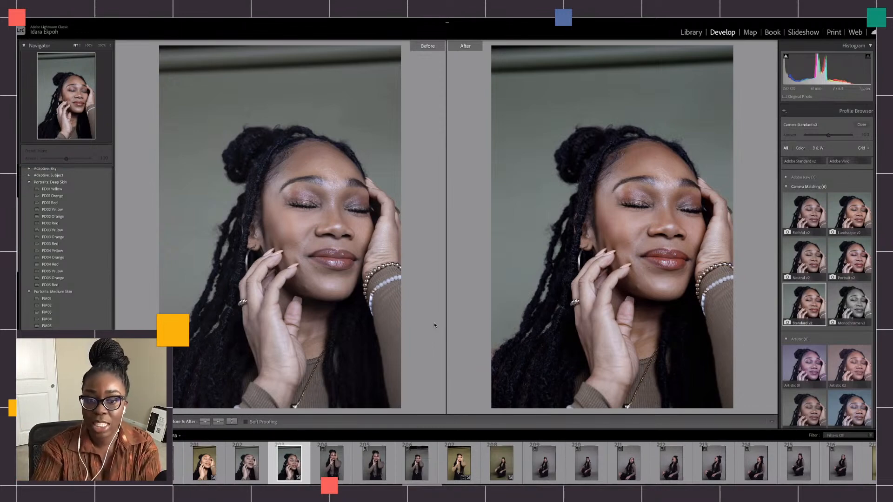
{"action": "left_click", "coordinate": [337, 268]}
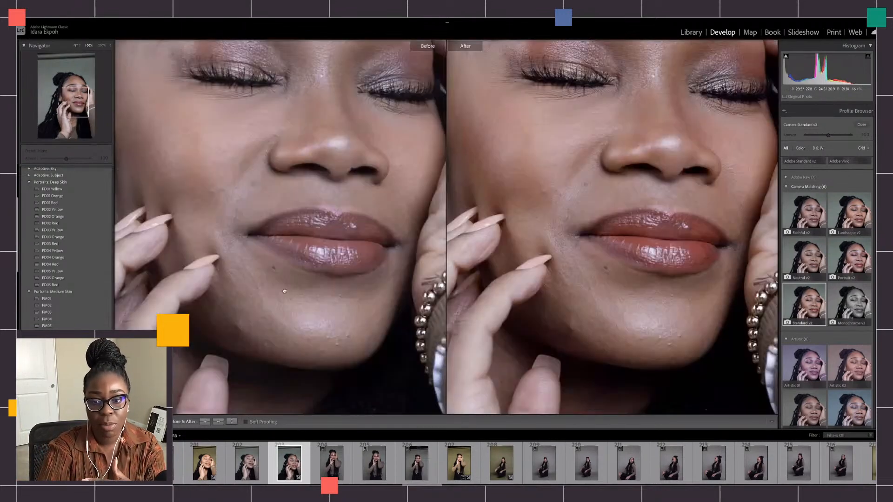
- Examine the before and after versions around the eyes, nose and lips at 100%, and return to the single full portrait view
{"action": "left_click_drag", "start_coordinate": [307, 273], "coordinate": [255, 337]}
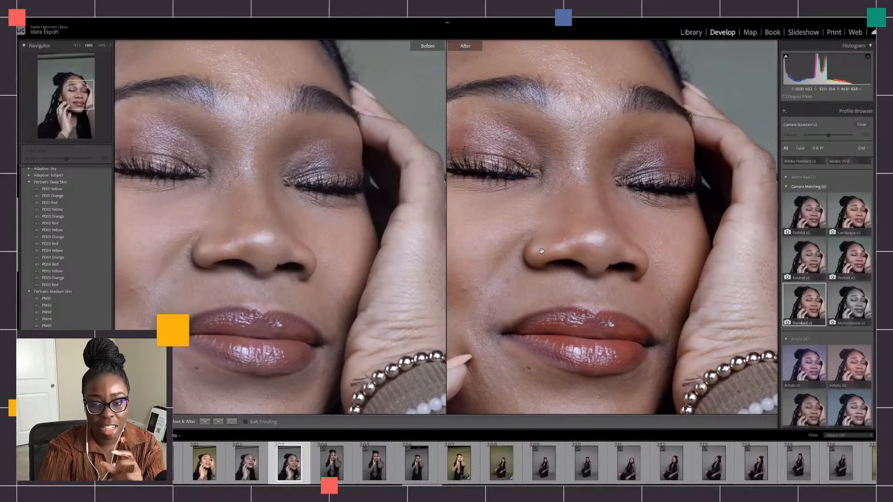
{"action": "left_click_drag", "start_coordinate": [281, 246], "coordinate": [328, 236]}
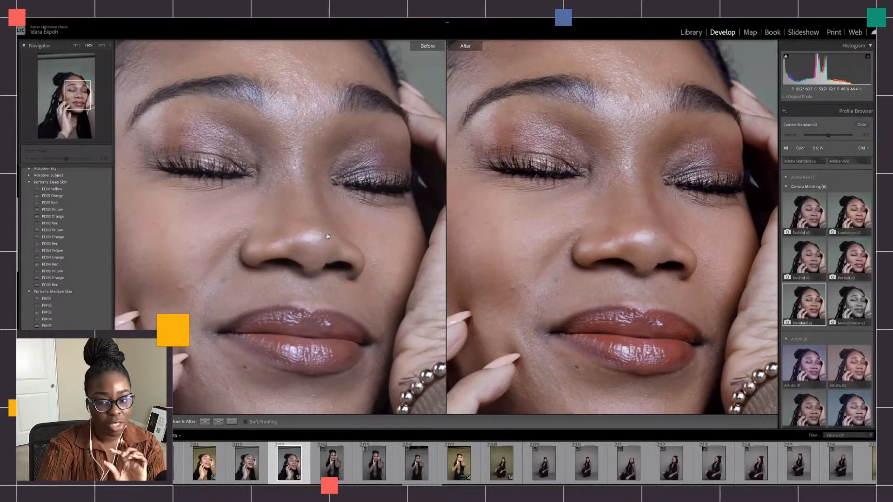
{"action": "left_click", "coordinate": [328, 238]}
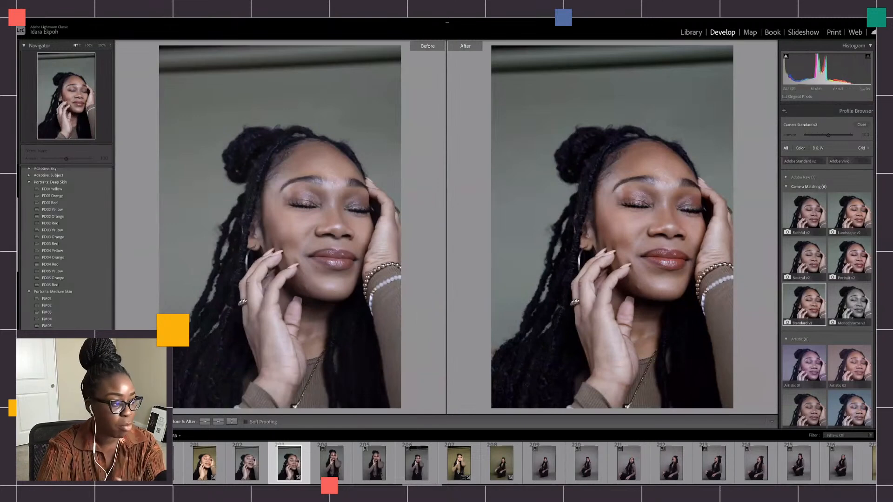
{"action": "key", "text": "y"}
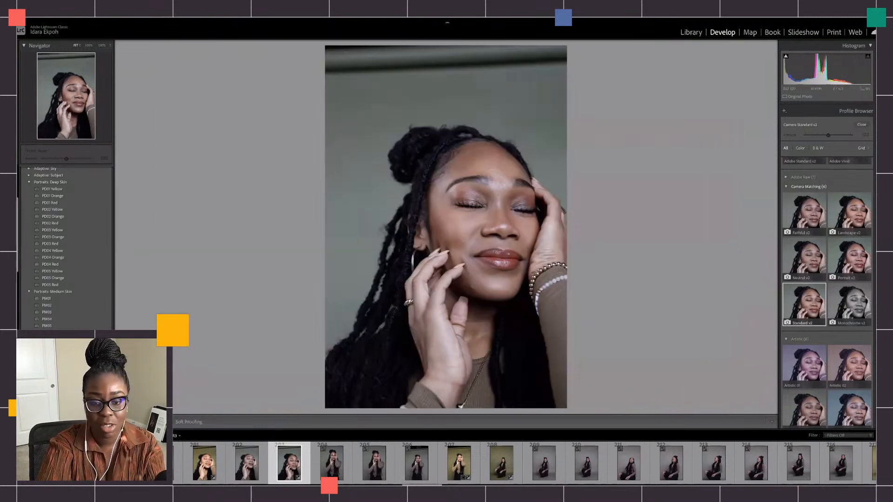
- Preview profiles from the Artistic and Modern groups on the portrait and compare them with Adobe Standard v2
{"action": "scroll", "coordinate": [821, 243], "scroll_direction": "down", "scroll_amount": 5}
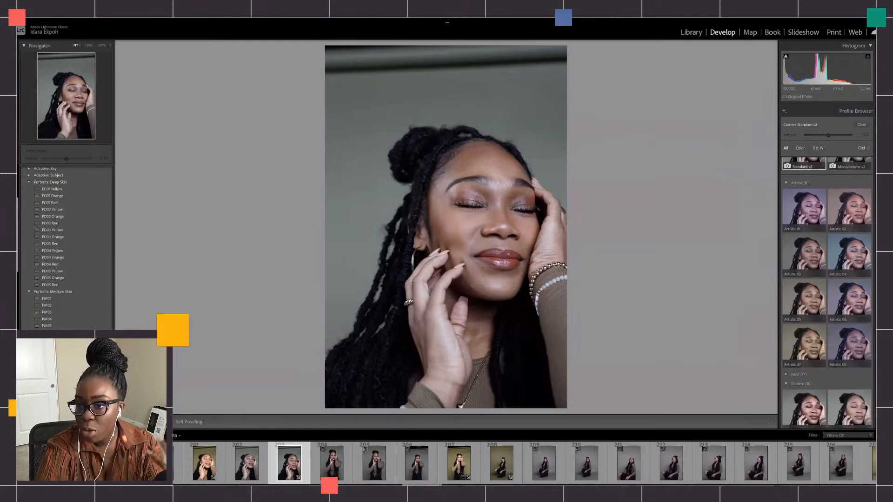
{"action": "left_click", "coordinate": [792, 206]}
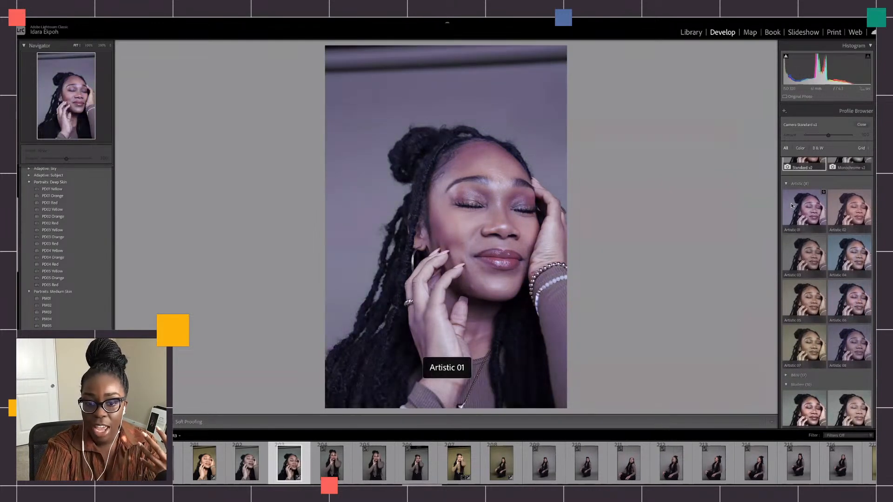
{"action": "left_click", "coordinate": [839, 218]}
{"action": "left_click", "coordinate": [849, 249]}
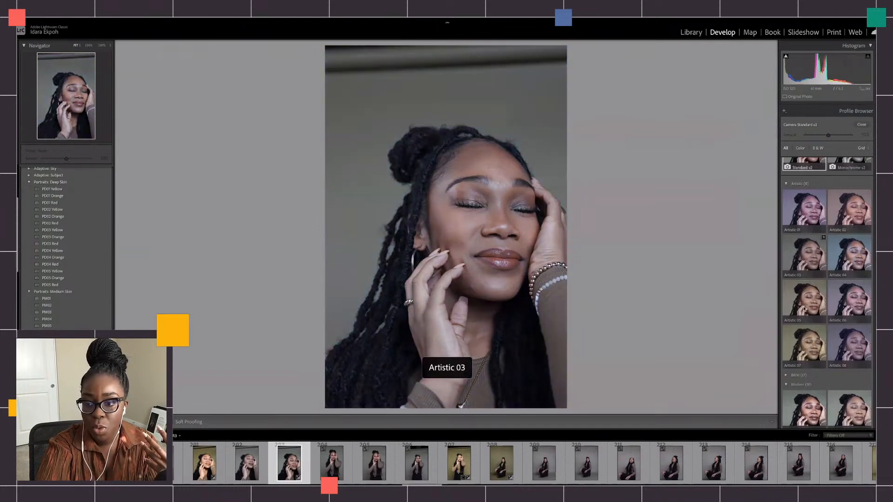
{"action": "scroll", "coordinate": [859, 343], "scroll_direction": "down", "scroll_amount": 3}
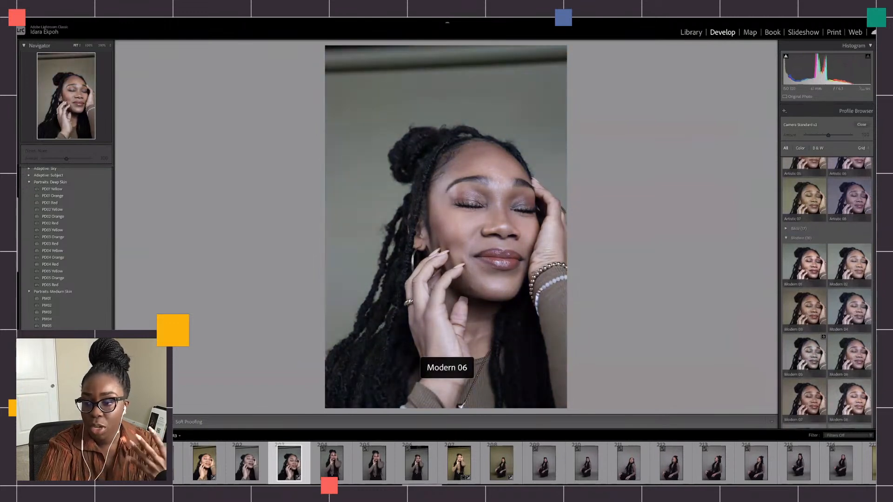
{"action": "scroll", "coordinate": [860, 343], "scroll_direction": "up", "scroll_amount": 10}
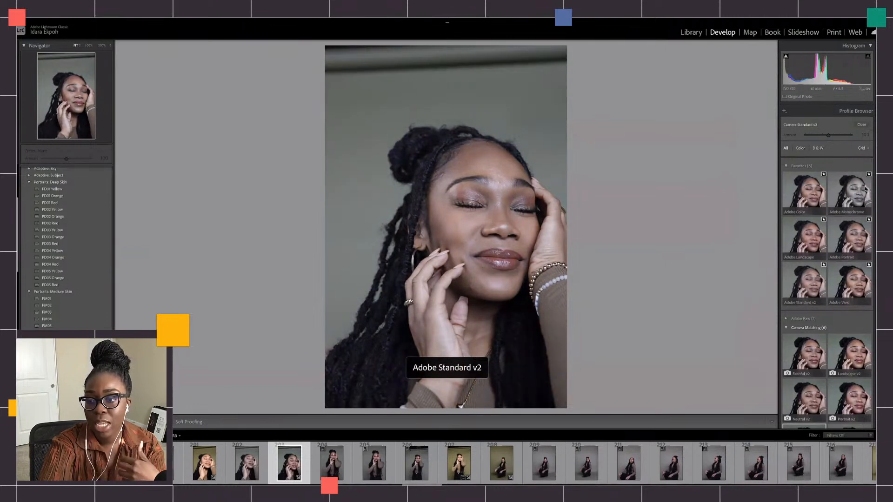
{"action": "scroll", "coordinate": [876, 182], "scroll_direction": "down", "scroll_amount": 1}
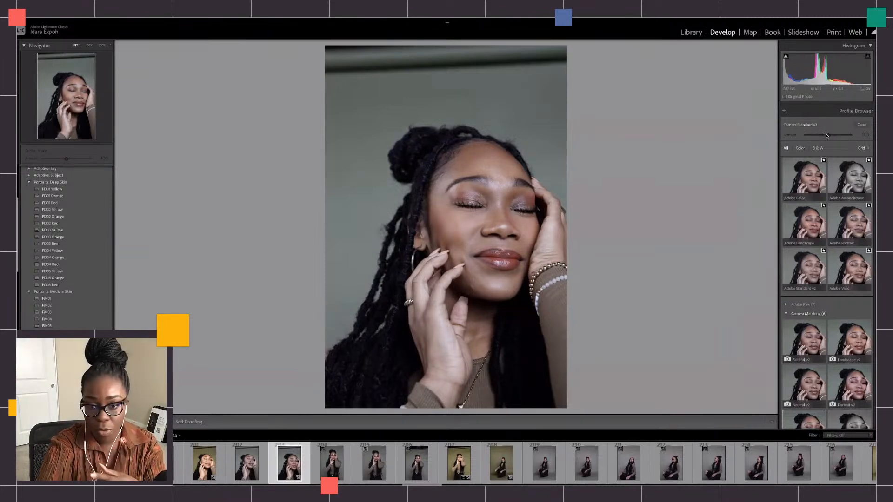
- Close the Profile Browser and compare the whole portrait's before and after versions side by side
{"action": "left_click", "coordinate": [860, 124]}
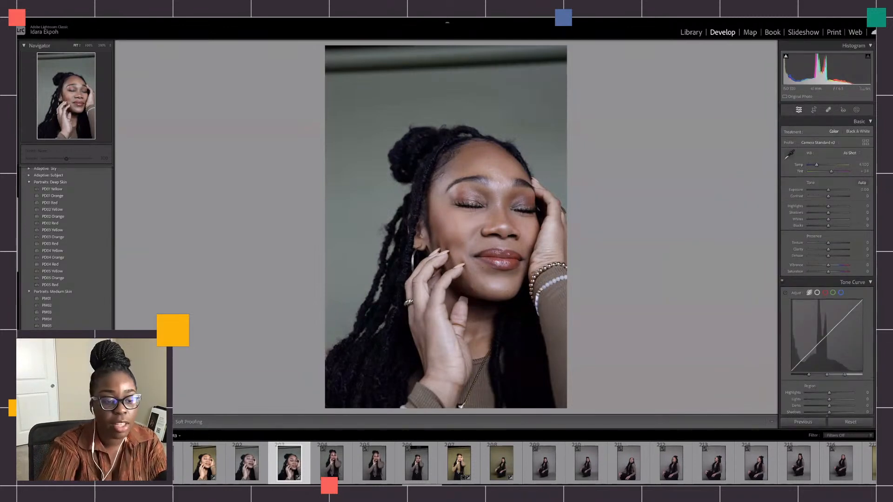
{"action": "key", "text": "y"}
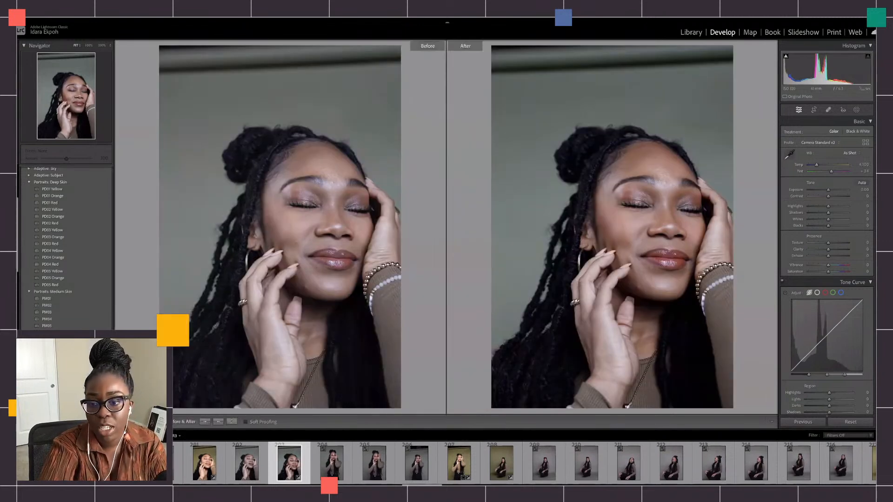
{"action": "key", "text": "y"}
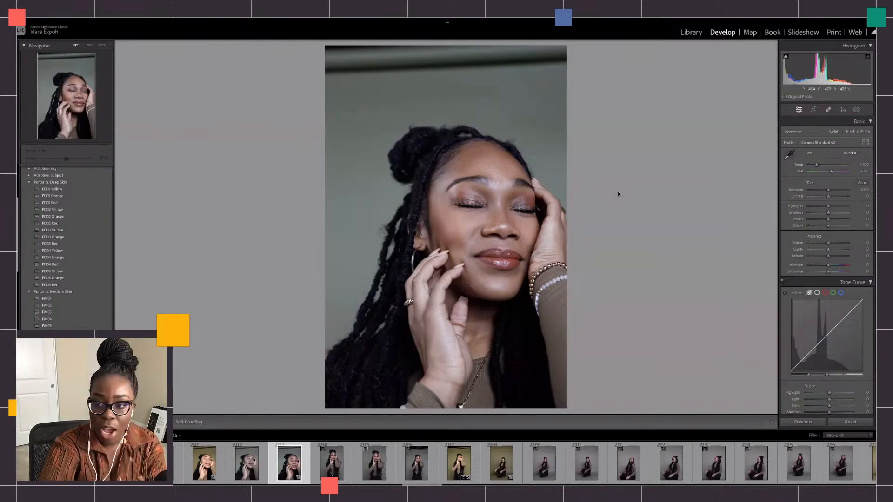
- Set the portrait's white balance tint to +25
{"action": "scroll", "coordinate": [826, 232], "scroll_direction": "down", "scroll_amount": 1}
{"action": "scroll", "coordinate": [864, 183], "scroll_direction": "down", "scroll_amount": 1}
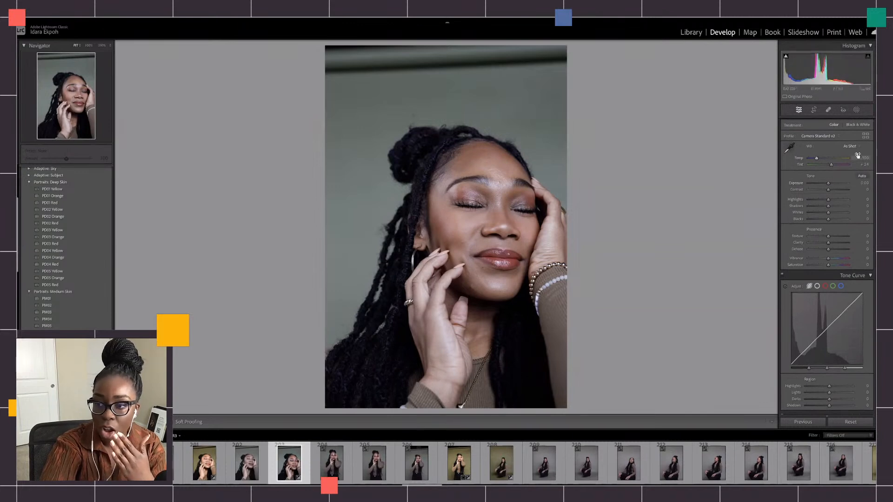
{"action": "left_click_drag", "start_coordinate": [860, 163], "coordinate": [862, 163]}
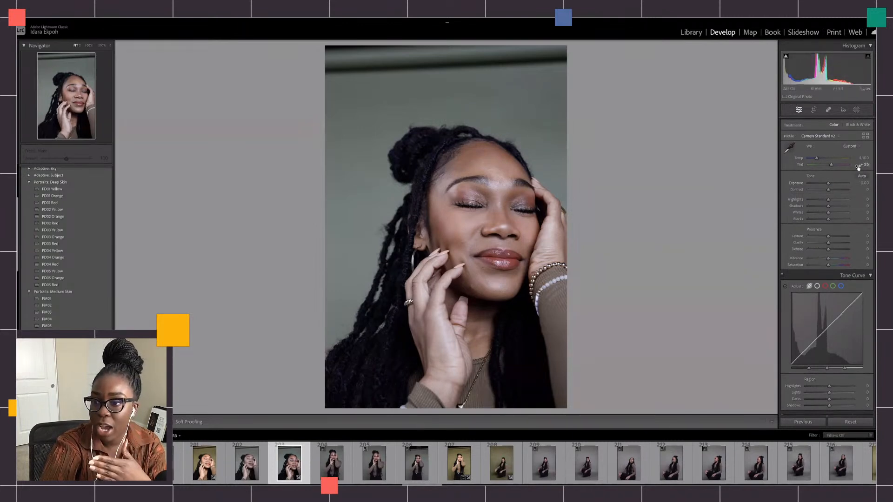
- Review the Tone Curve and HSL/Color adjustments and recheck the portrait's profile in the Profile Browser
{"action": "scroll", "coordinate": [860, 161], "scroll_direction": "down", "scroll_amount": 5}
{"action": "scroll", "coordinate": [827, 265], "scroll_direction": "down", "scroll_amount": 2}
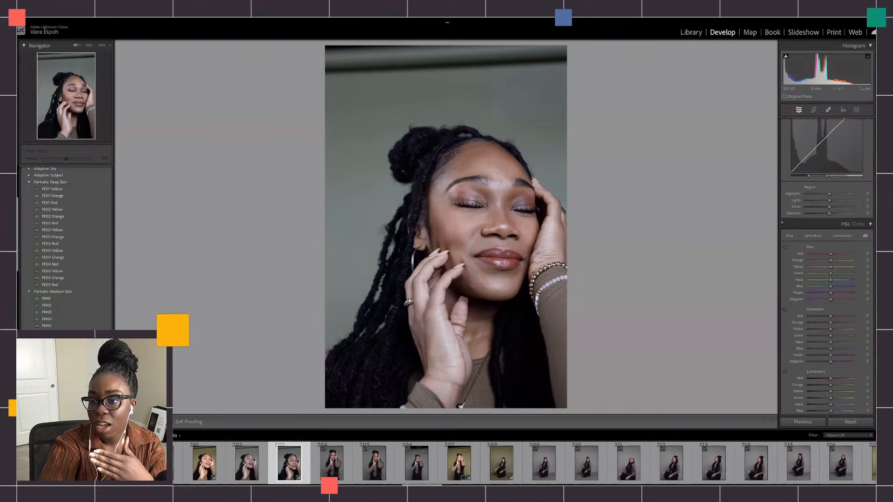
{"action": "scroll", "coordinate": [873, 249], "scroll_direction": "down", "scroll_amount": 10}
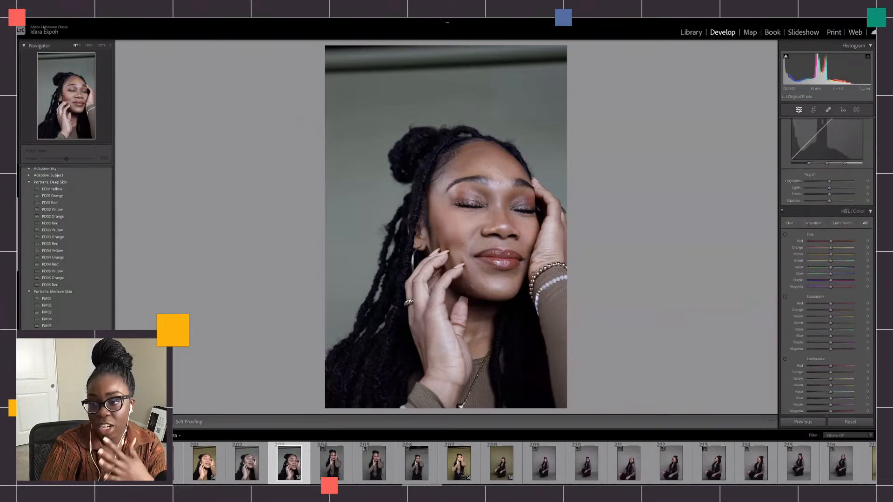
{"action": "scroll", "coordinate": [872, 249], "scroll_direction": "down", "scroll_amount": 1}
{"action": "scroll", "coordinate": [872, 245], "scroll_direction": "up", "scroll_amount": 2}
{"action": "scroll", "coordinate": [873, 244], "scroll_direction": "up", "scroll_amount": 15}
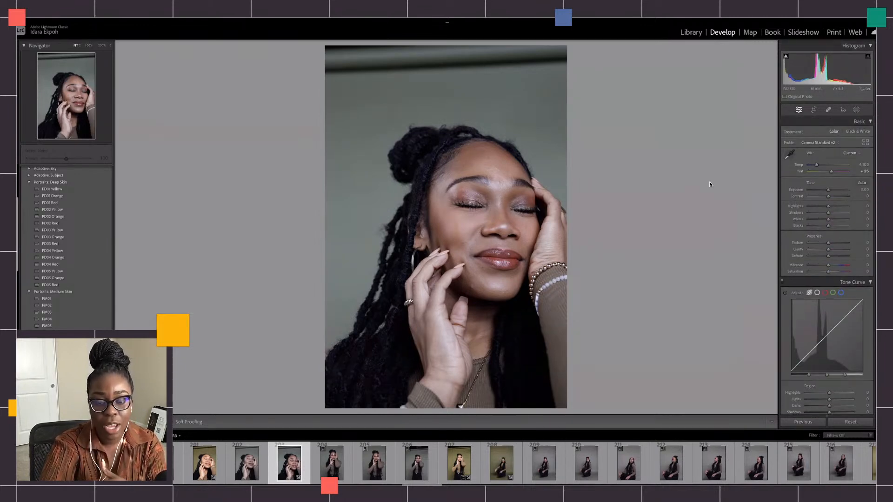
{"action": "left_click", "coordinate": [865, 142]}
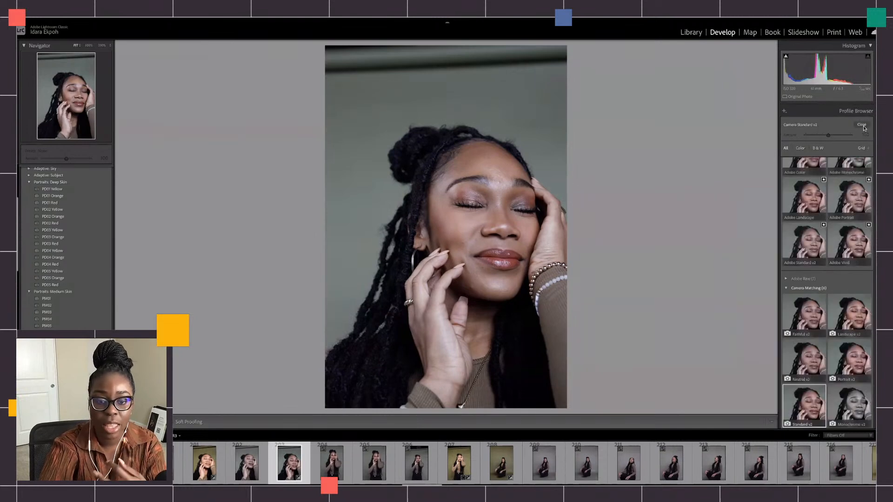
{"action": "left_click", "coordinate": [861, 125]}
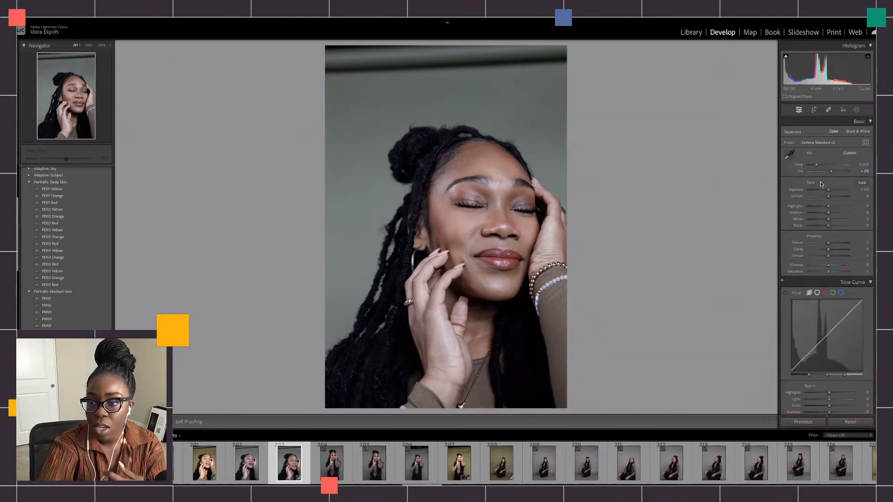
- Adjust the portrait's basic settings: exposure about +0.15, contrast +1, shadows and blacks +14, clarity +6 and temperature 4,472
{"action": "left_click_drag", "start_coordinate": [827, 190], "coordinate": [829, 191]}
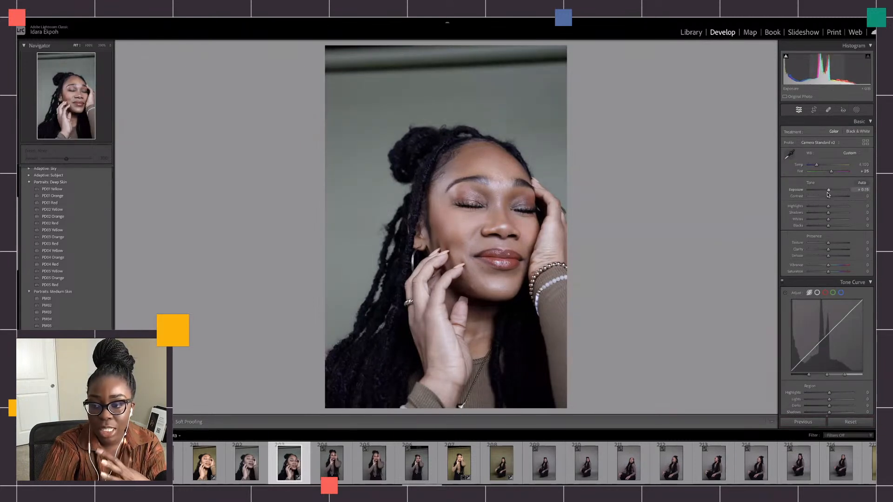
{"action": "left_click_drag", "start_coordinate": [827, 197], "coordinate": [829, 211]}
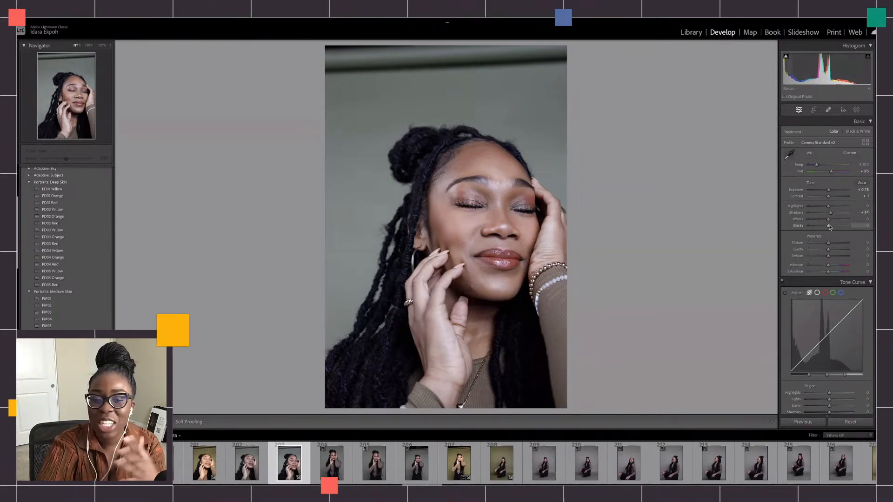
{"action": "left_click_drag", "start_coordinate": [829, 227], "coordinate": [831, 214]}
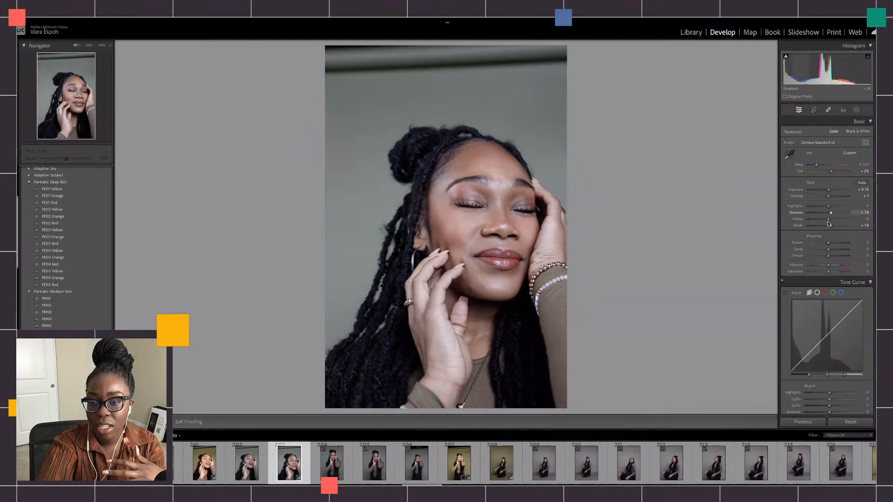
{"action": "left_click_drag", "start_coordinate": [830, 251], "coordinate": [829, 252]}
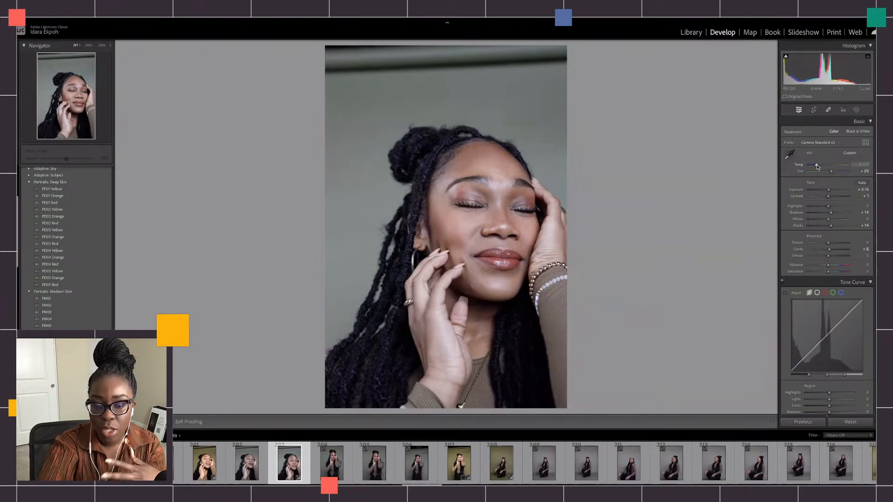
{"action": "left_click_drag", "start_coordinate": [816, 166], "coordinate": [818, 165]}
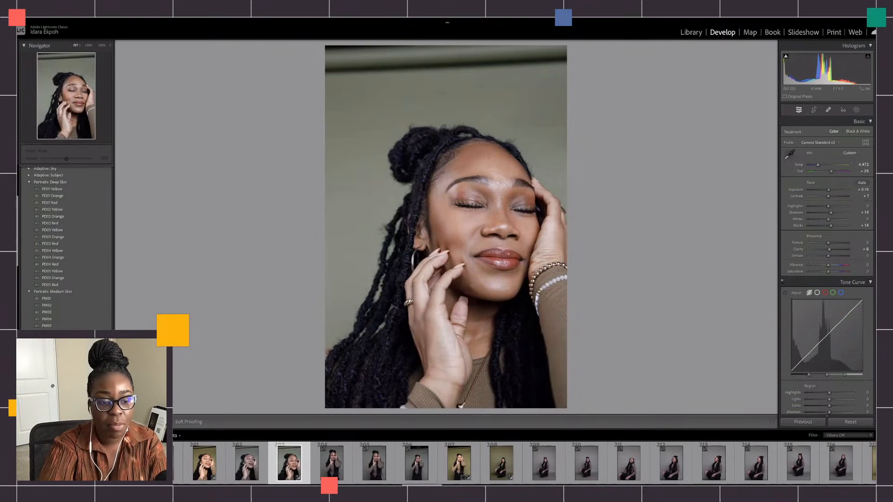
- Compare the adjusted portrait with its before version side by side, magnified on the face, and return to the single view
{"action": "key", "text": "y"}
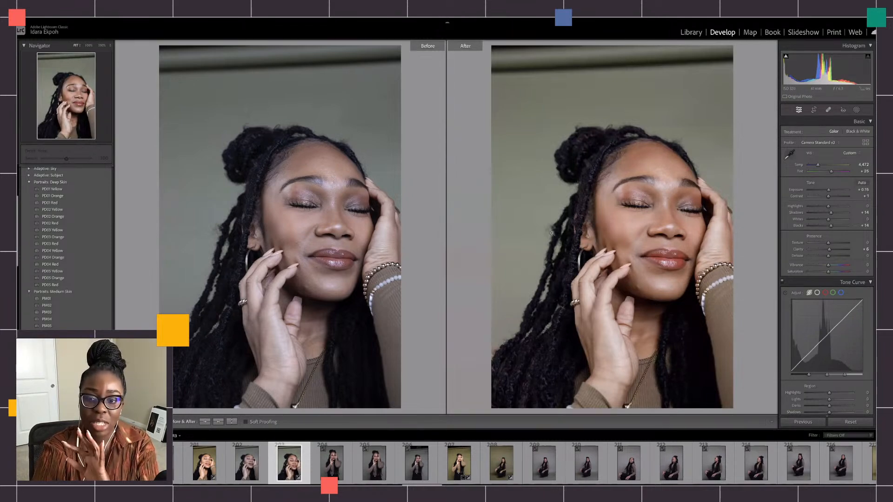
{"action": "left_click", "coordinate": [304, 235]}
{"action": "left_click_drag", "start_coordinate": [313, 234], "coordinate": [219, 241]}
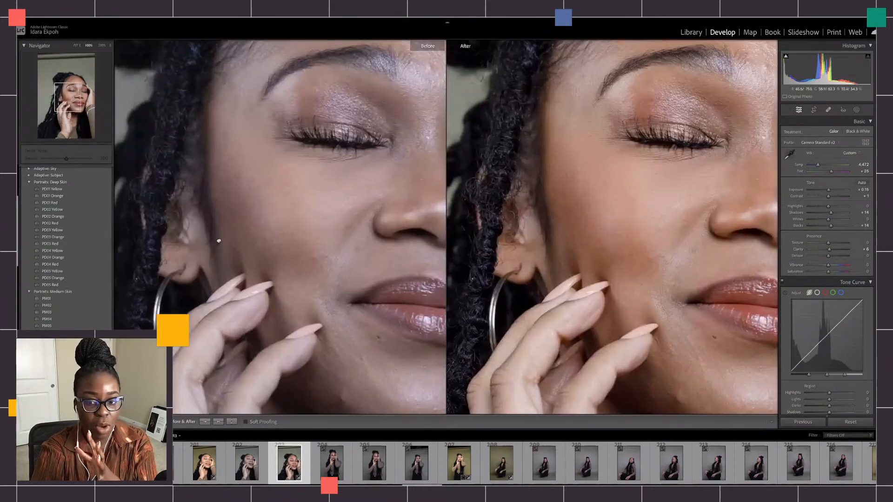
{"action": "left_click", "coordinate": [613, 226]}
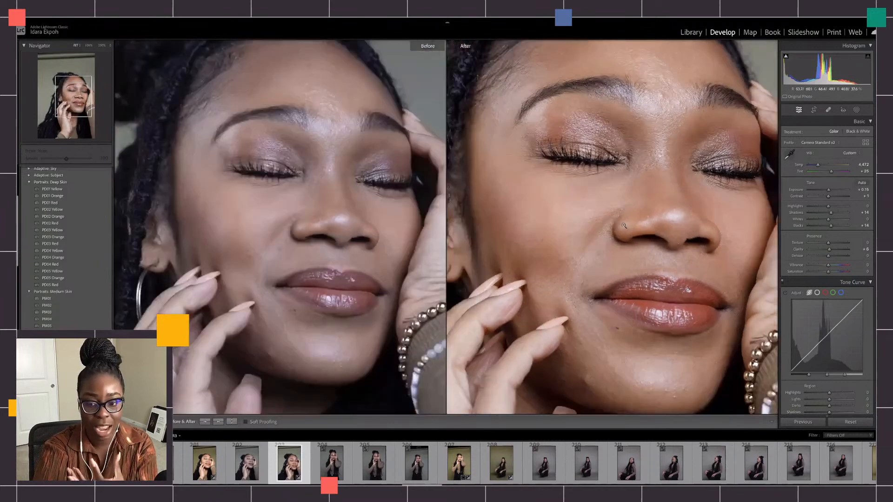
{"action": "key", "text": "y"}
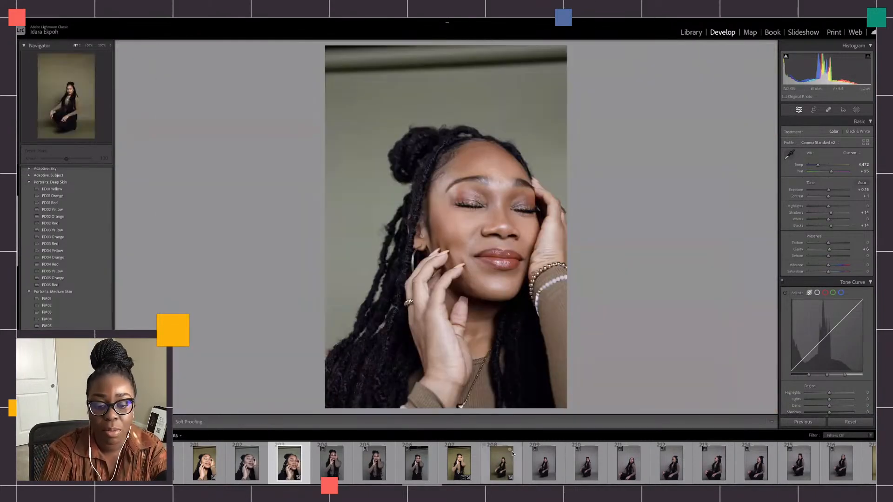
- Select the unedited photo of the smiling woman in the beige shirt, number 269, and open its Profile Browser
{"action": "left_click_drag", "start_coordinate": [437, 484], "coordinate": [539, 484]}
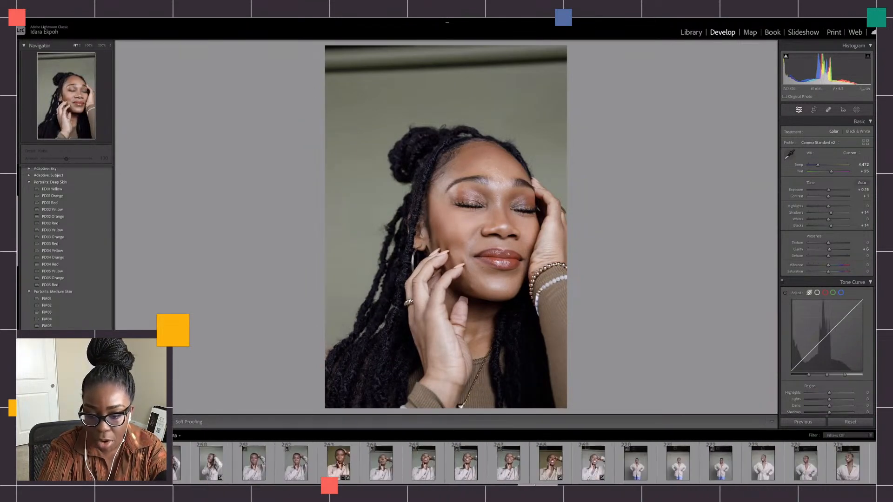
{"action": "left_click", "coordinate": [592, 462]}
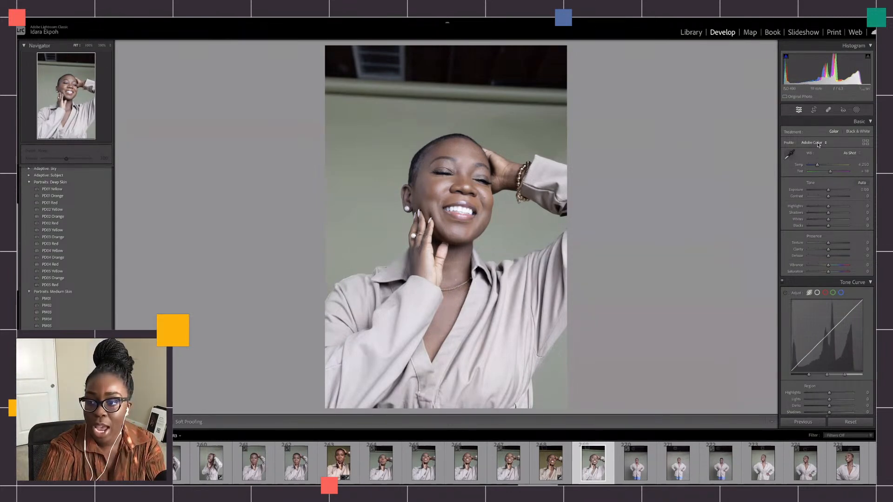
{"action": "left_click", "coordinate": [865, 142]}
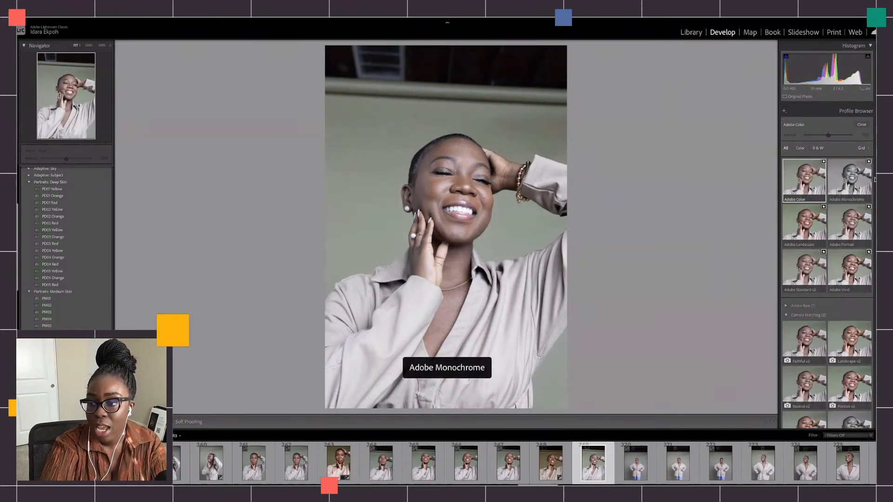
- Preview the camera-matching profiles Standard v2, Landscape v2, Portrait v2 and Neutral v2 on the portrait and apply Camera Neutral v2
{"action": "scroll", "coordinate": [873, 182], "scroll_direction": "down", "scroll_amount": 4}
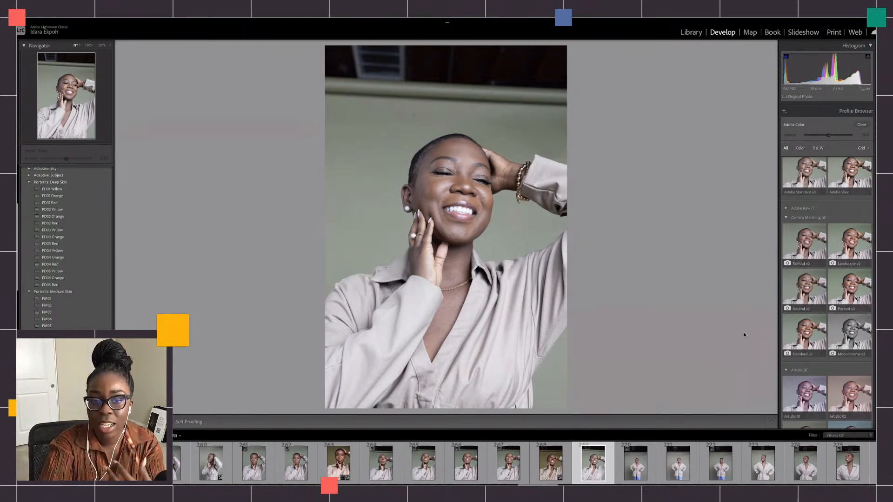
{"action": "left_click", "coordinate": [800, 333]}
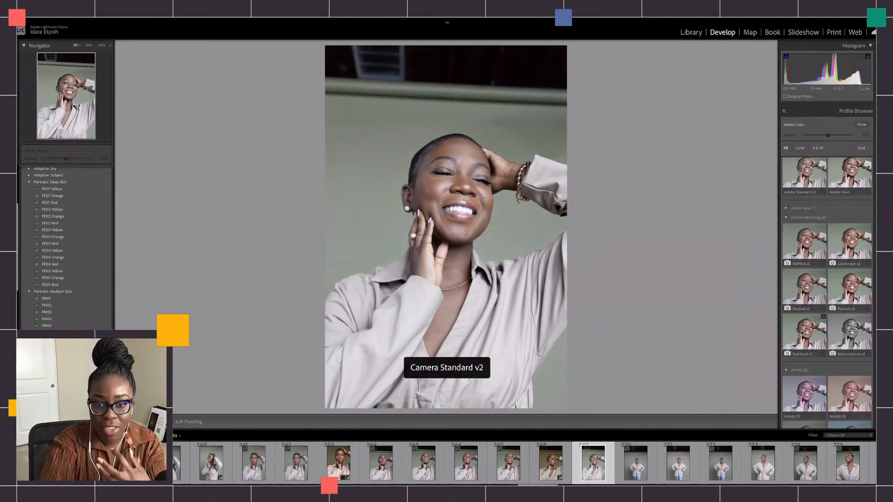
{"action": "left_click", "coordinate": [849, 241]}
{"action": "left_click", "coordinate": [849, 286]}
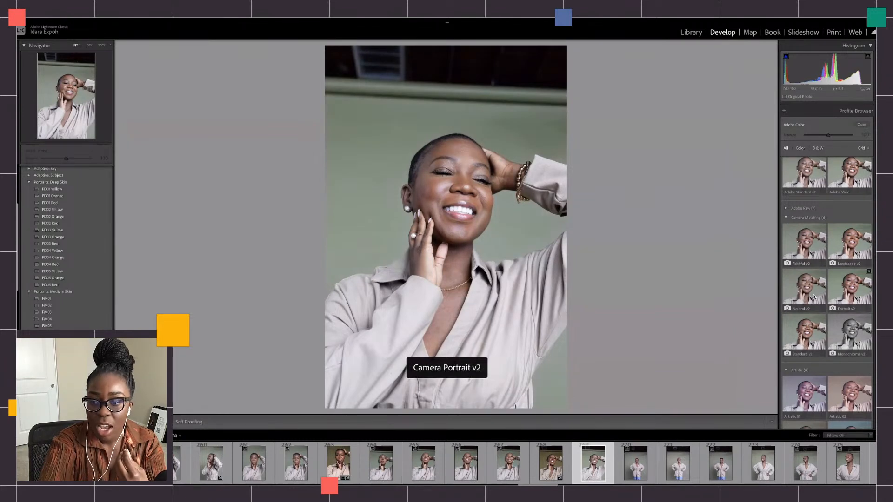
{"action": "left_click", "coordinate": [807, 297]}
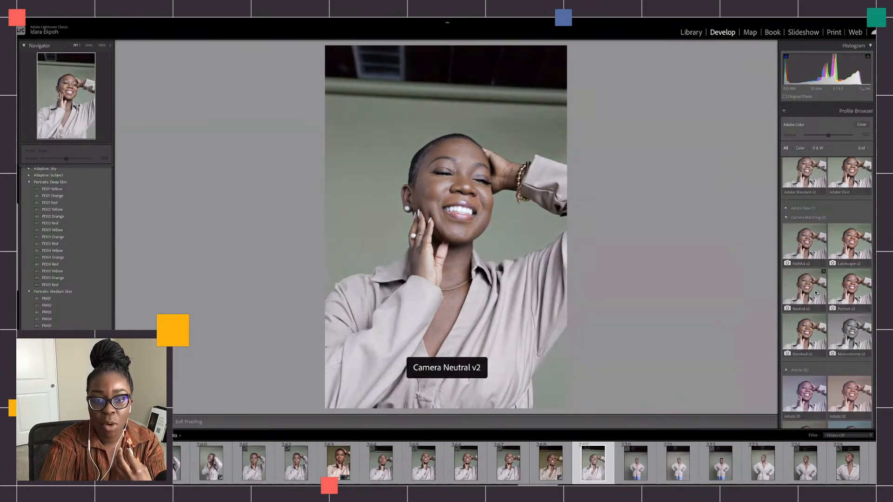
{"action": "left_click", "coordinate": [805, 268]}
{"action": "left_click", "coordinate": [809, 280]}
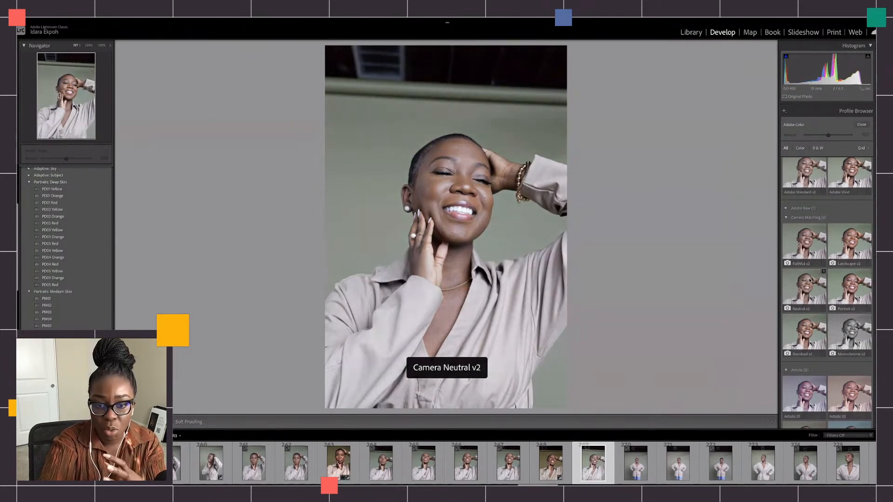
{"action": "left_click", "coordinate": [810, 280]}
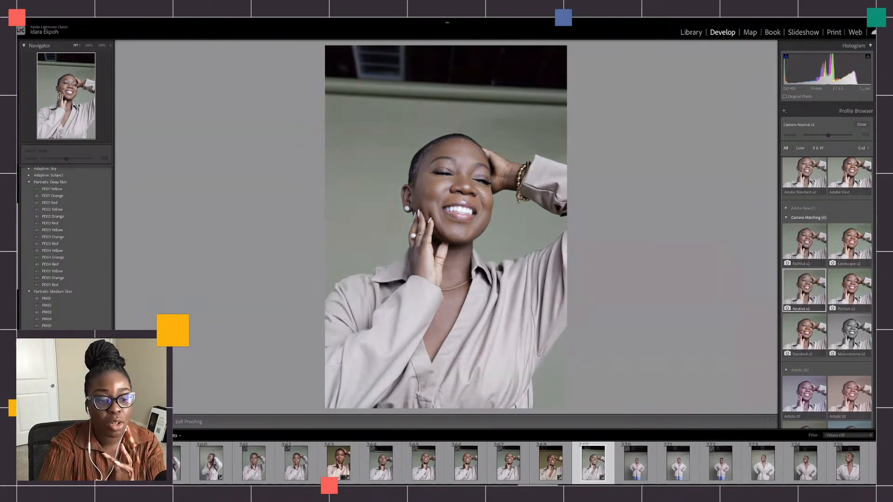
- Compare the portrait in its current profile with the before version and close the Profile Browser
{"action": "key", "text": "y"}
{"action": "key", "text": "y"}
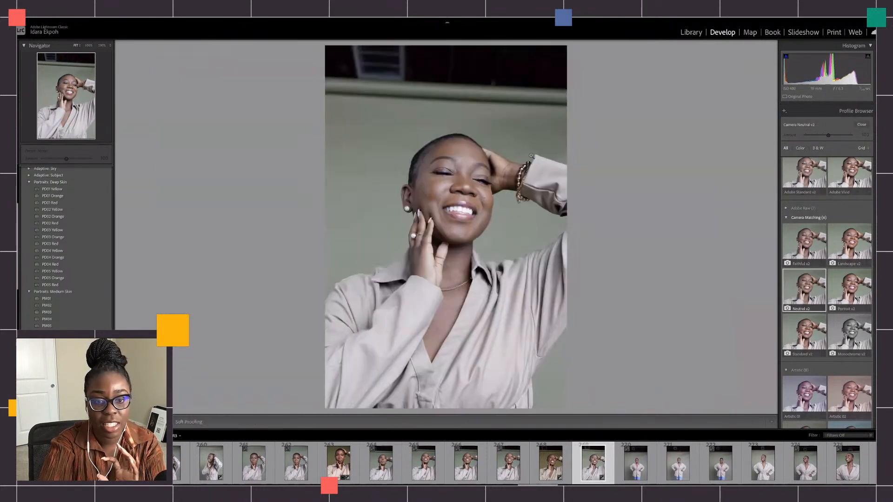
{"action": "left_click", "coordinate": [858, 124]}
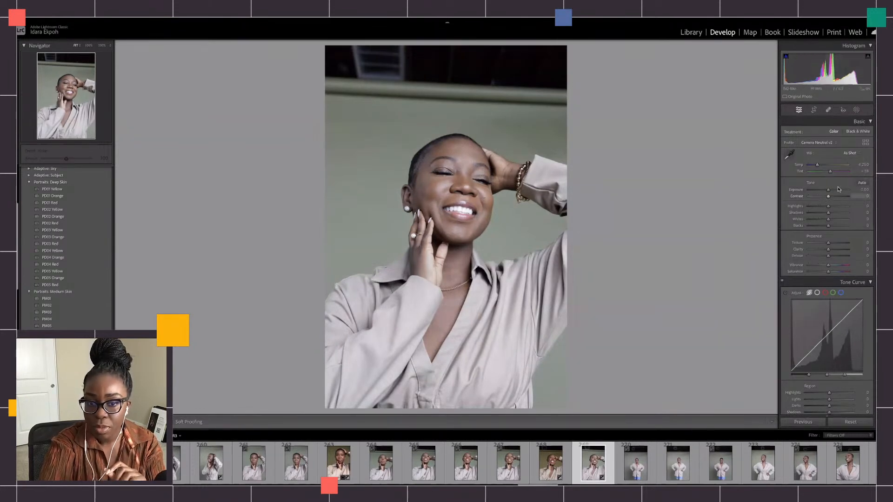
- Reopen the Profile Browser and try Camera Faithful v2, Landscape v2 and Portrait v2 in turn before reapplying Camera Neutral v2
{"action": "left_click", "coordinate": [865, 142]}
{"action": "left_click", "coordinate": [817, 249]}
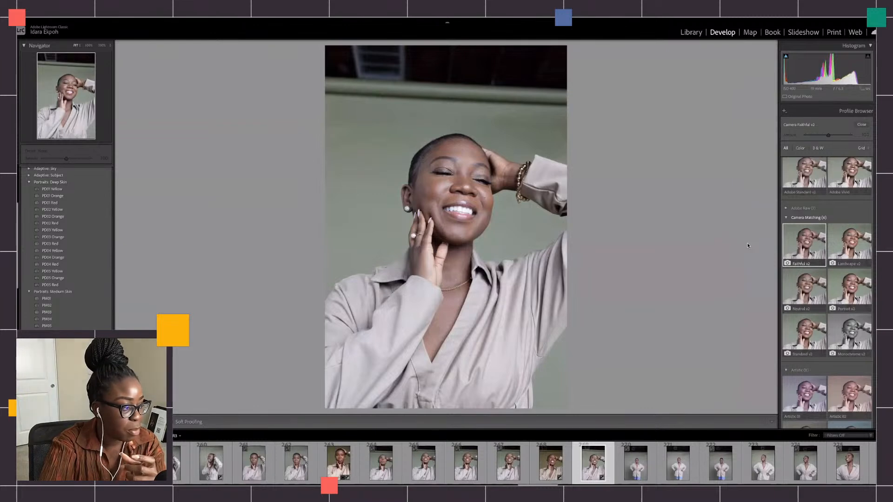
{"action": "left_click", "coordinate": [849, 243]}
{"action": "left_click", "coordinate": [844, 286]}
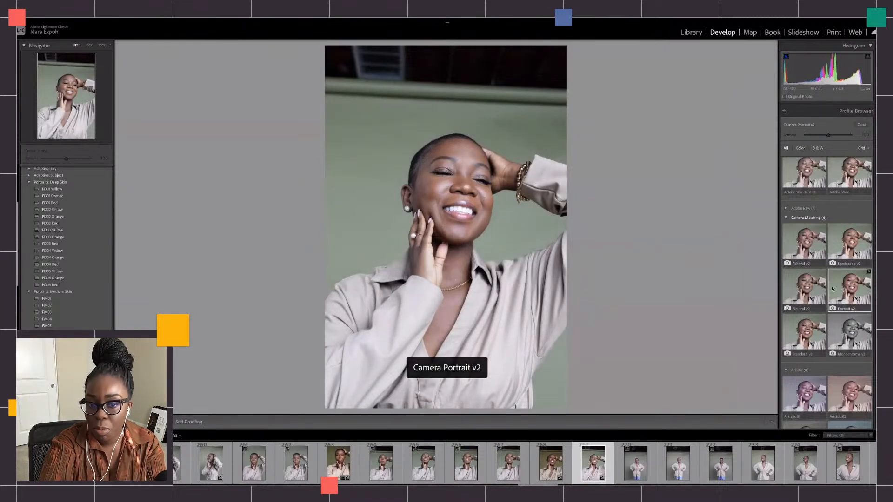
{"action": "left_click", "coordinate": [797, 289]}
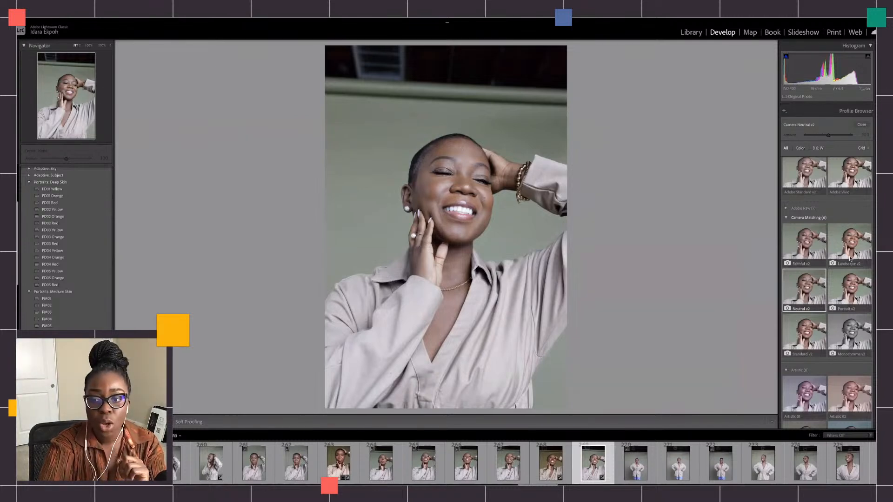
- Look over the Adobe profiles and the options for importing and managing profiles in the Profile Browser
{"action": "scroll", "coordinate": [849, 251], "scroll_direction": "up", "scroll_amount": 3}
{"action": "scroll", "coordinate": [849, 260], "scroll_direction": "up", "scroll_amount": 1}
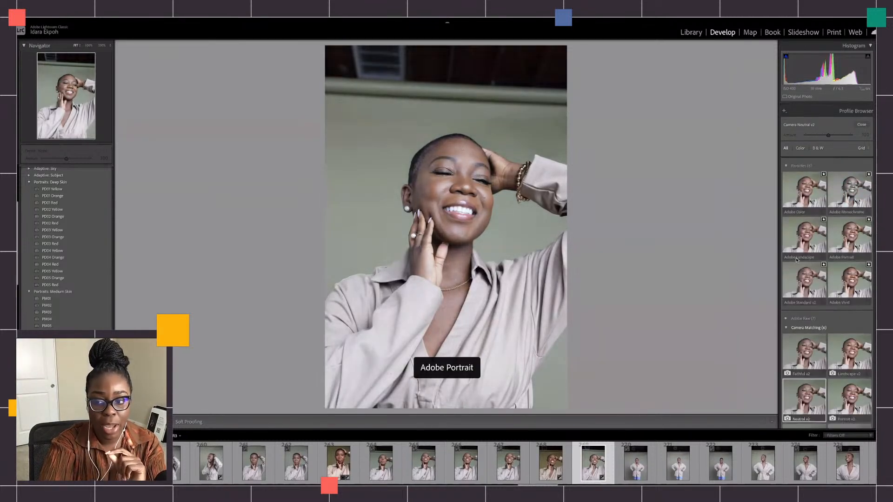
{"action": "scroll", "coordinate": [840, 291], "scroll_direction": "down", "scroll_amount": 1}
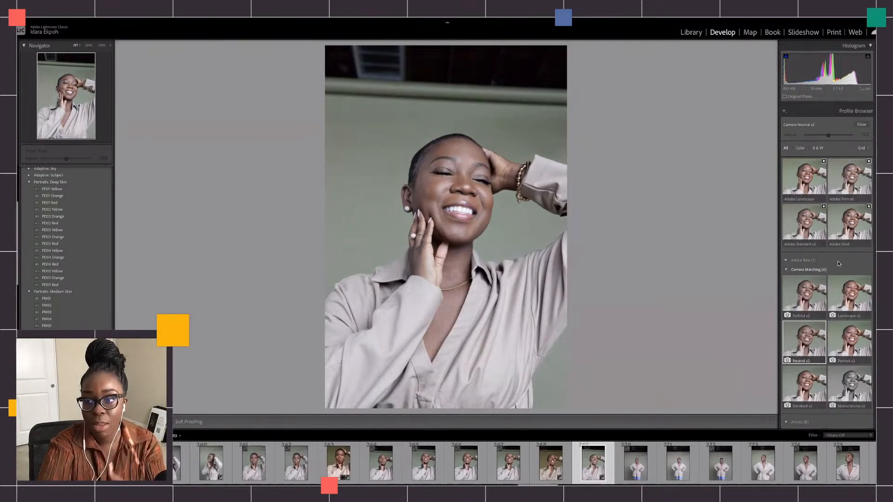
{"action": "left_click", "coordinate": [784, 112]}
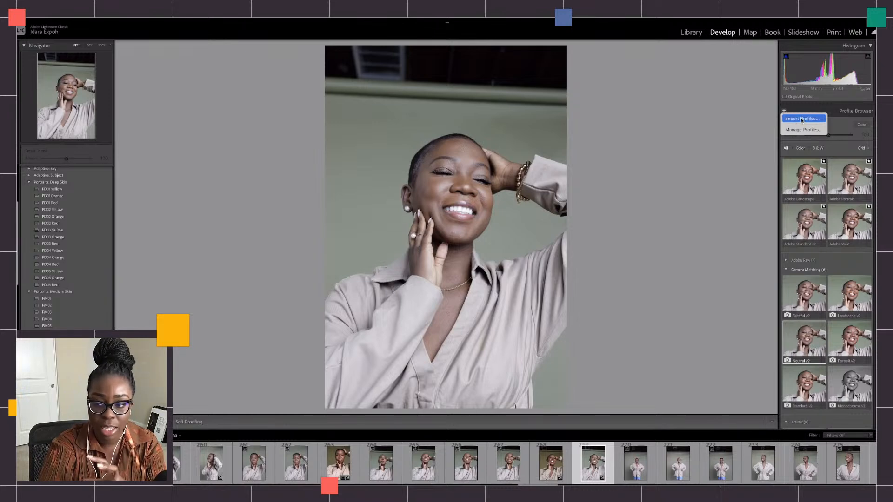
{"action": "left_click", "coordinate": [763, 124]}
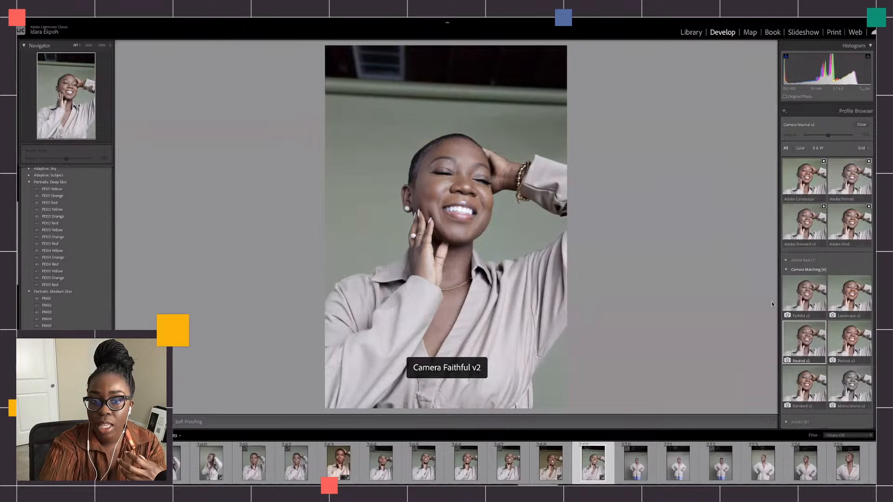
- Apply the Camera Faithful v2 profile, close the Profile Browser and compare the portrait with its before version side by side
{"action": "left_click", "coordinate": [812, 298]}
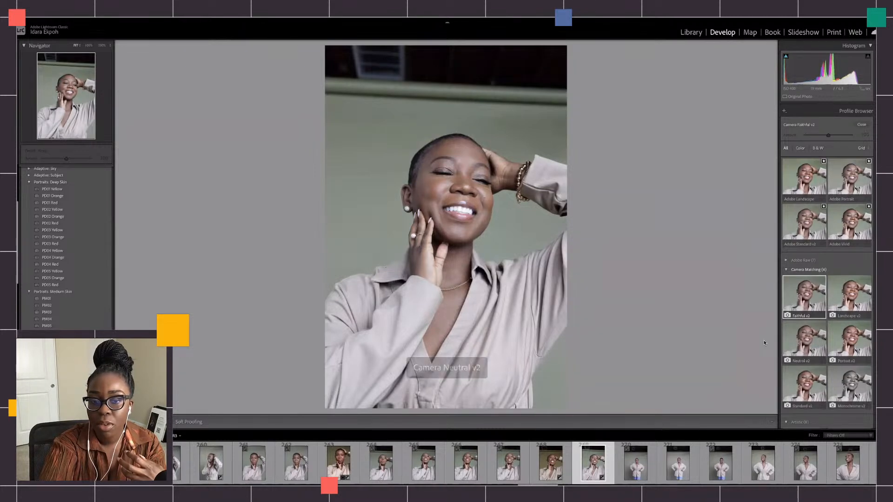
{"action": "left_click", "coordinate": [860, 123]}
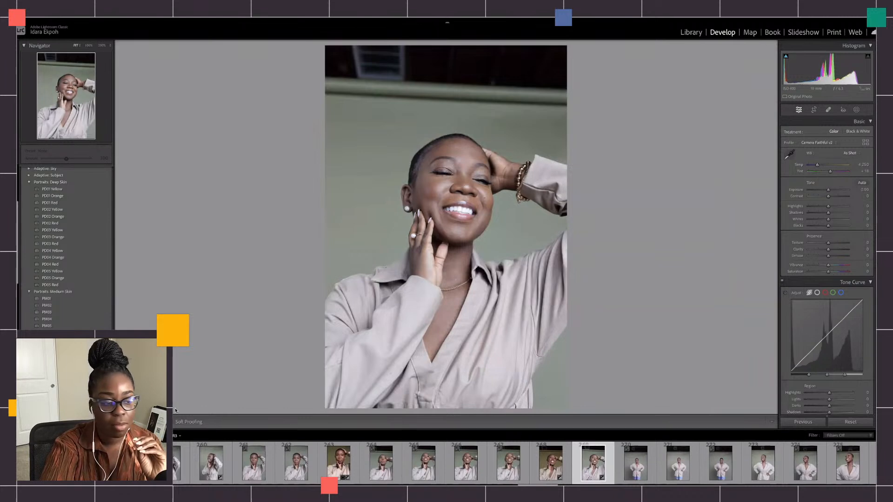
{"action": "key", "text": "y"}
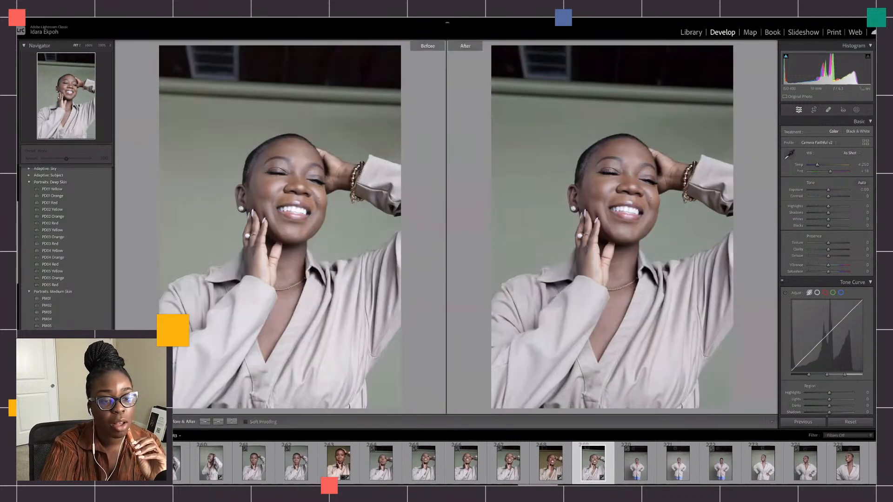
{"action": "key", "text": "y"}
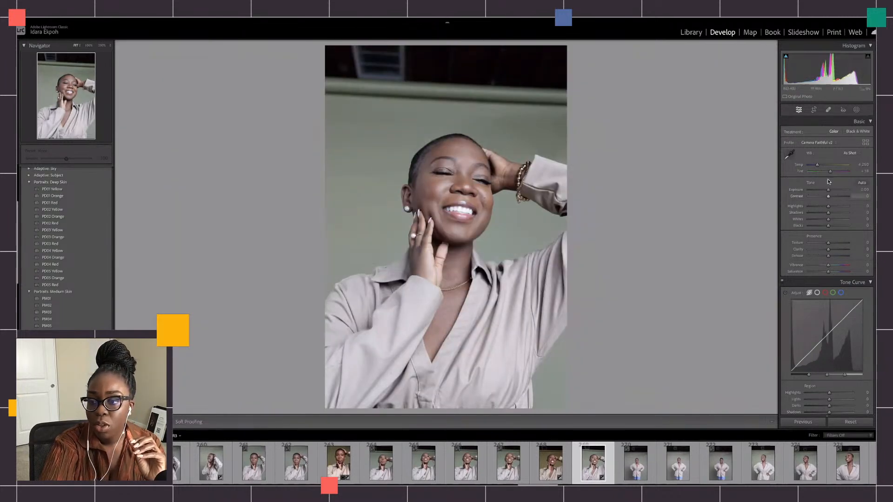
- Lower the portrait's exposure to about −0.35, raise contrast to +11 and check it side by side with the before version
{"action": "left_click_drag", "start_coordinate": [827, 191], "coordinate": [825, 192]}
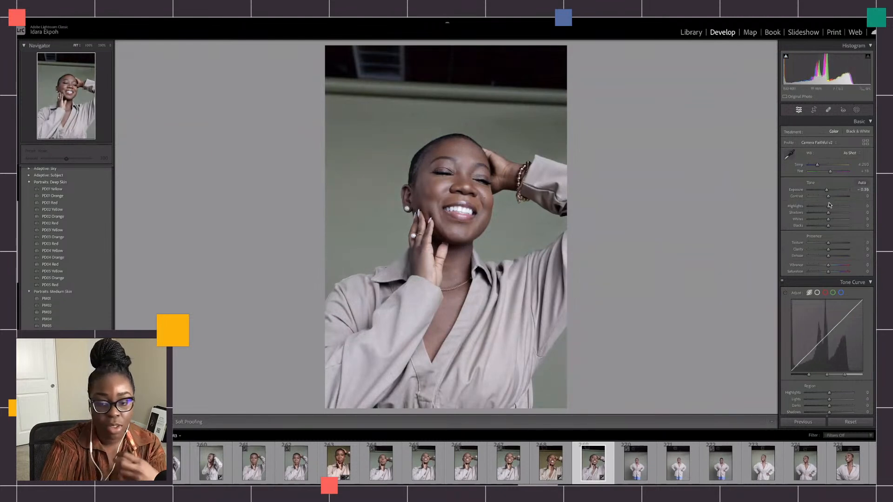
{"action": "left_click_drag", "start_coordinate": [828, 197], "coordinate": [829, 198]}
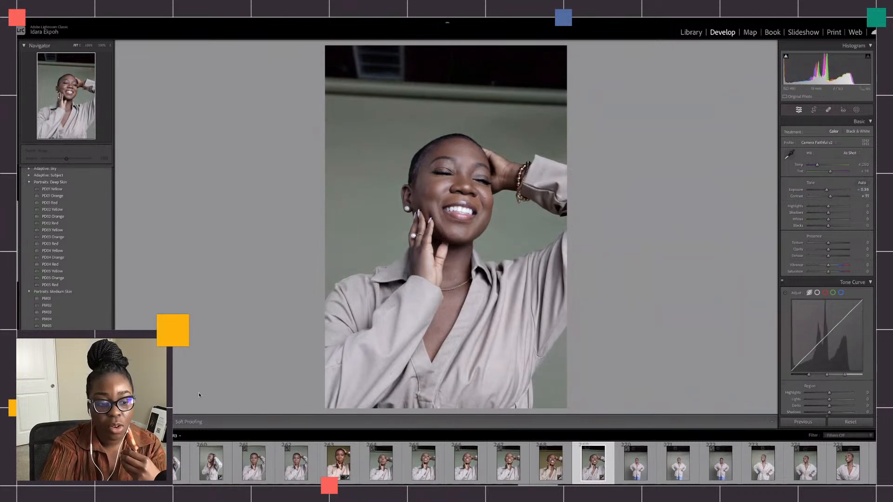
{"action": "key", "text": "y"}
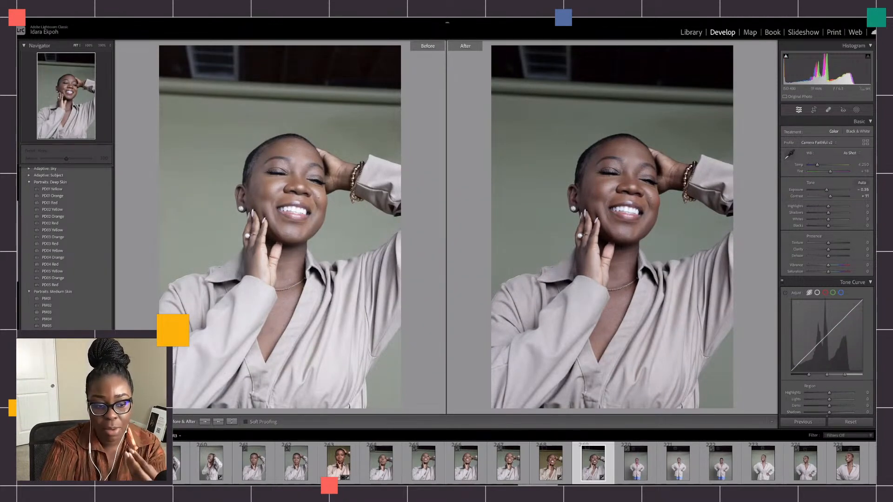
{"action": "key", "text": "y"}
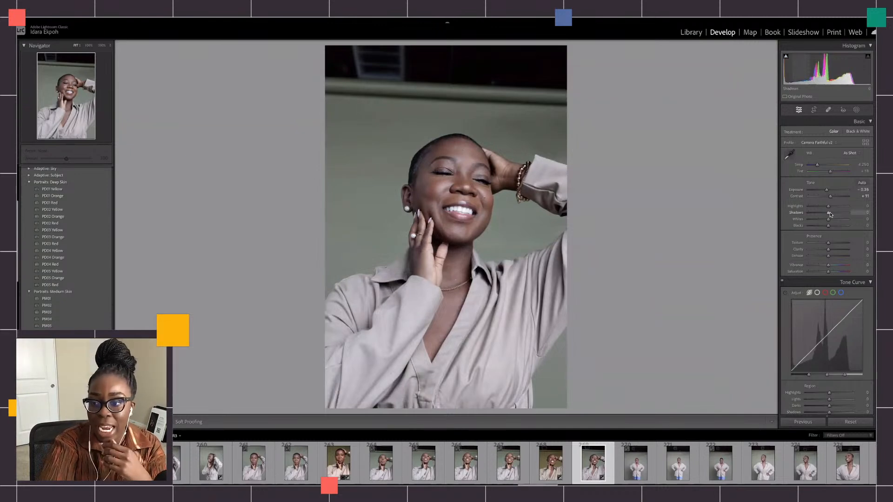
- Set shadows to +6, blacks to +2, clarity to +7 and temperature to about 4,556, and raise the whites slightly
{"action": "left_click_drag", "start_coordinate": [829, 214], "coordinate": [829, 252]}
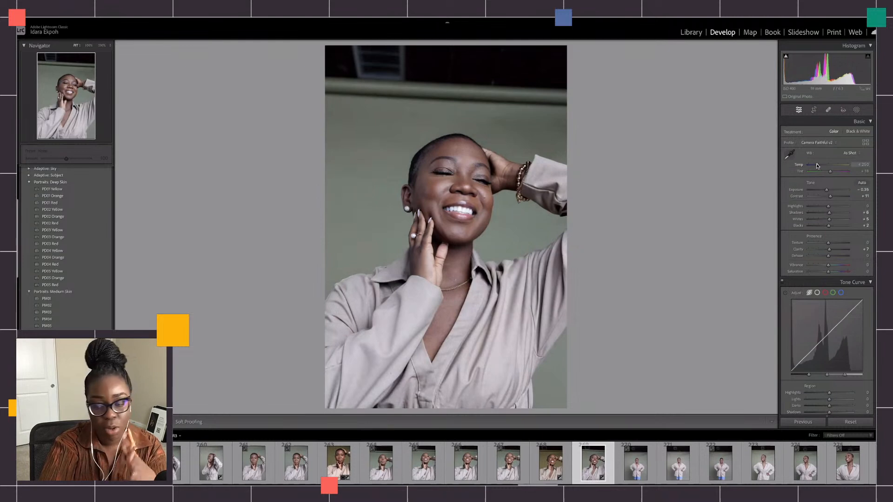
{"action": "left_click_drag", "start_coordinate": [817, 166], "coordinate": [819, 166]}
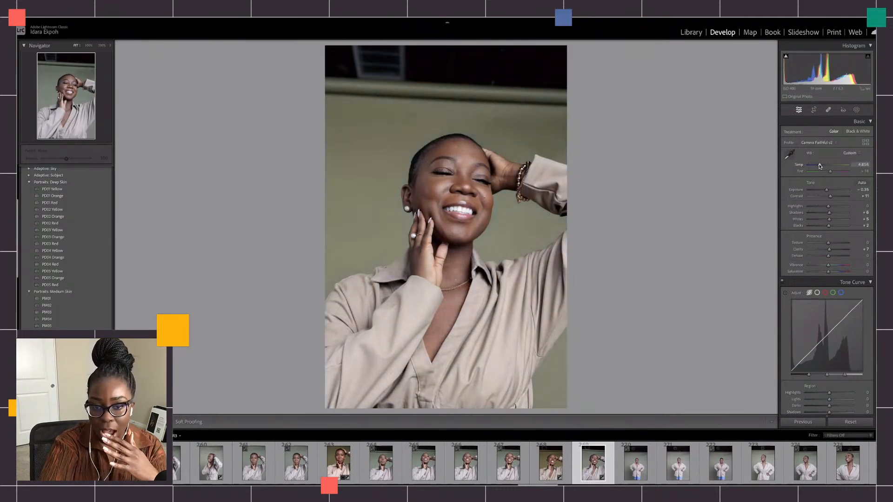
{"action": "left_click_drag", "start_coordinate": [819, 166], "coordinate": [818, 167]}
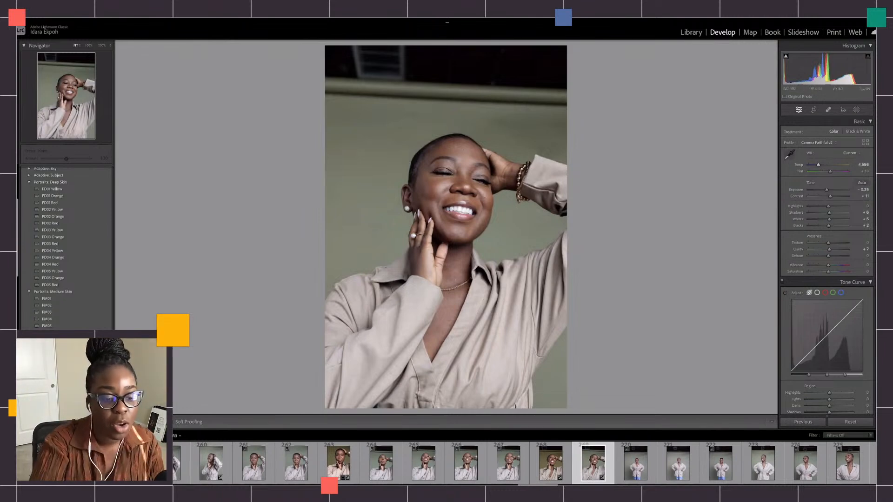
- Compare the edited portrait with its before version in split and side-by-side views, magnified on the face, and return to the single view
{"action": "key", "text": "y"}
{"action": "key", "text": "shift+y"}
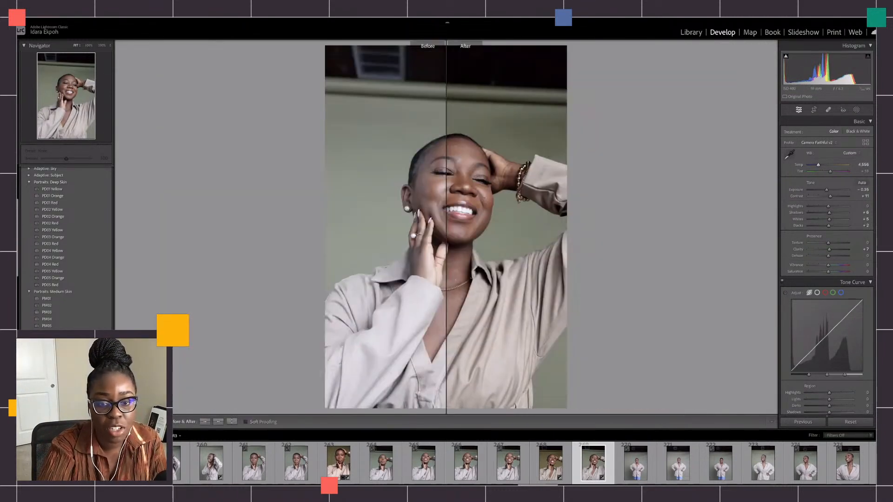
{"action": "key", "text": "alt+y"}
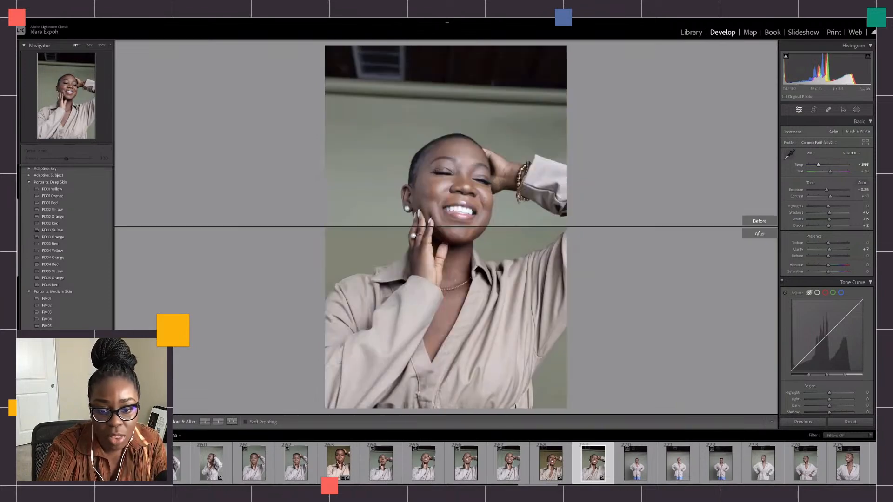
{"action": "key", "text": "y"}
{"action": "left_click", "coordinate": [347, 235]}
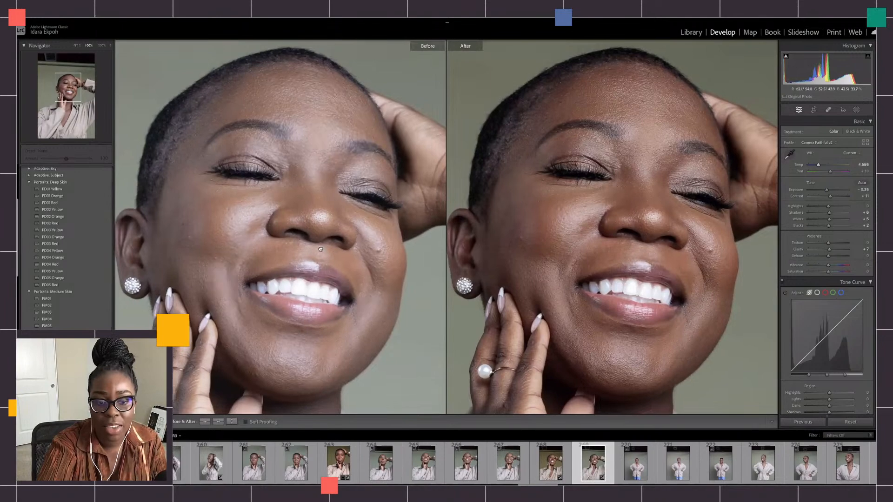
{"action": "left_click_drag", "start_coordinate": [349, 257], "coordinate": [320, 248]}
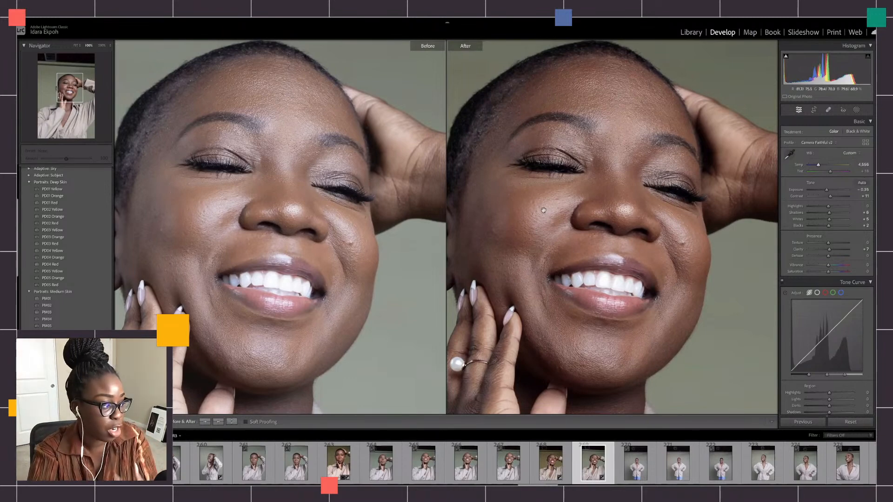
{"action": "left_click", "coordinate": [314, 236]}
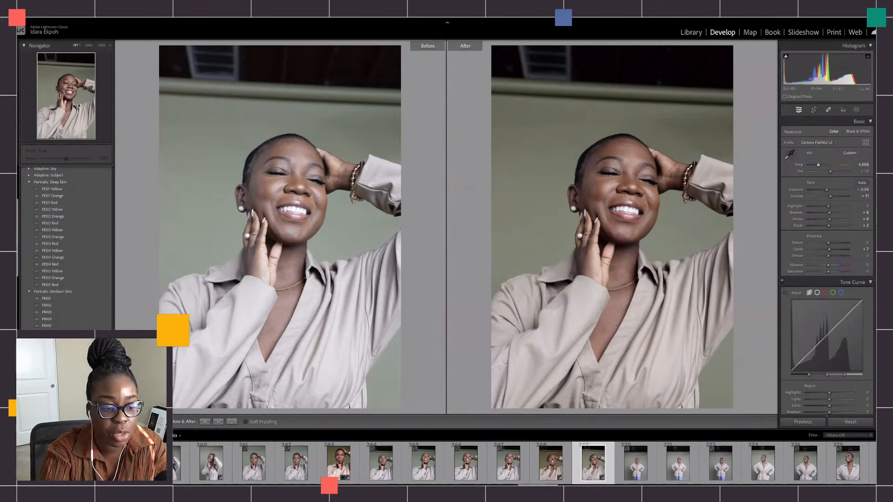
{"action": "left_click", "coordinate": [124, 421]}
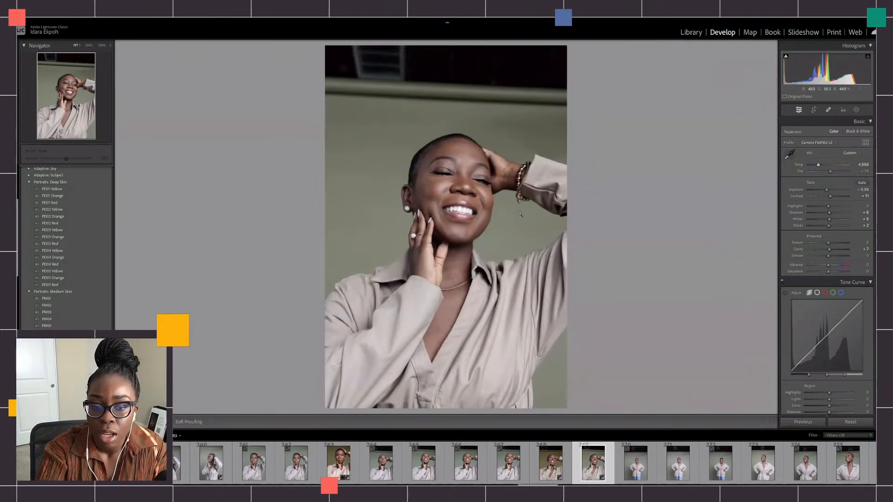
- Check the portrait's face and copy its develop settings, including treatment and profile, without masking, healing, crop or transform
{"action": "left_click", "coordinate": [485, 193]}
{"action": "left_click", "coordinate": [504, 205]}
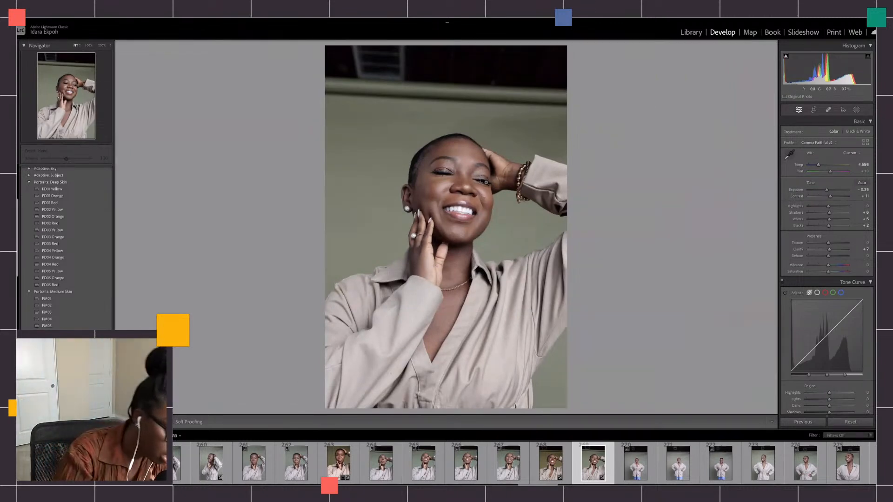
{"action": "key", "text": "super+shift+c"}
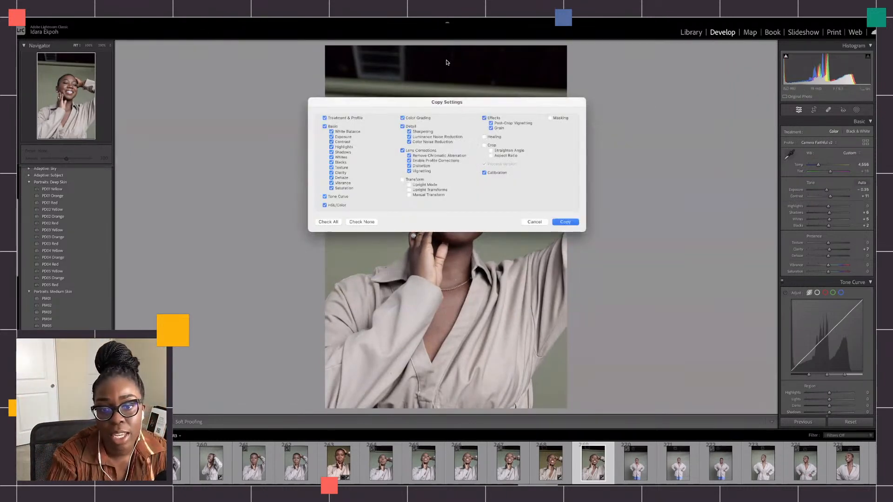
{"action": "left_click", "coordinate": [566, 222]}
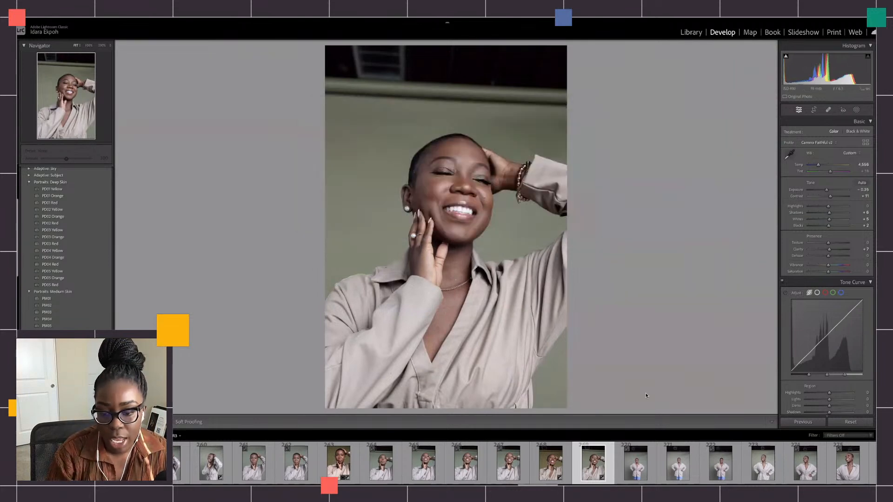
- Paste the copied develop settings onto the next portrait, the hands-on-hips shot, and check its profile
{"action": "key", "text": "Right"}
{"action": "key", "text": "super+shift+v"}
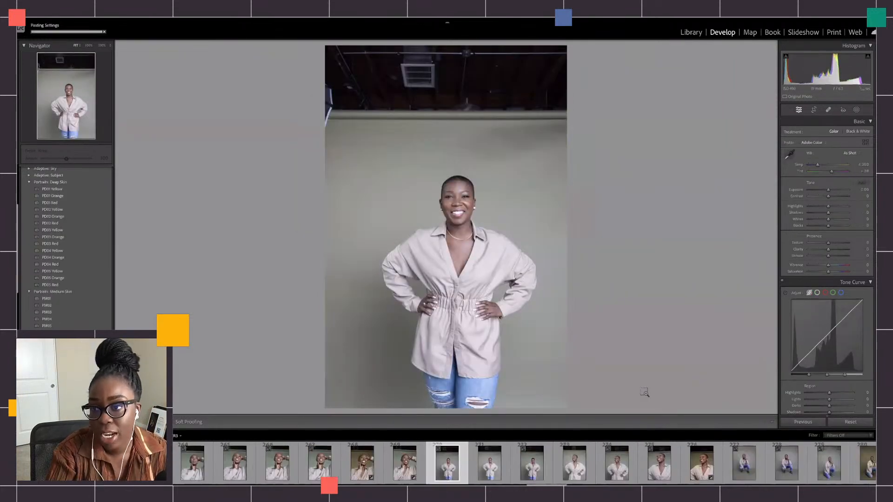
{"action": "left_click", "coordinate": [832, 143]}
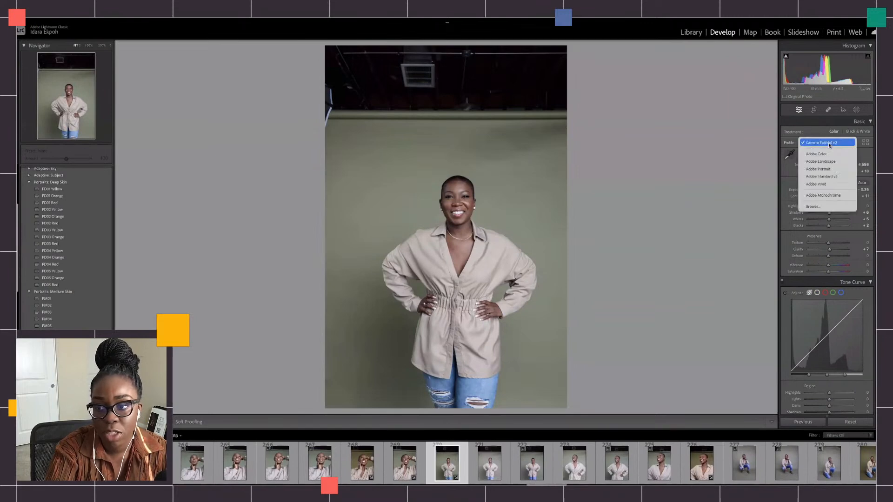
{"action": "left_click", "coordinate": [779, 149]}
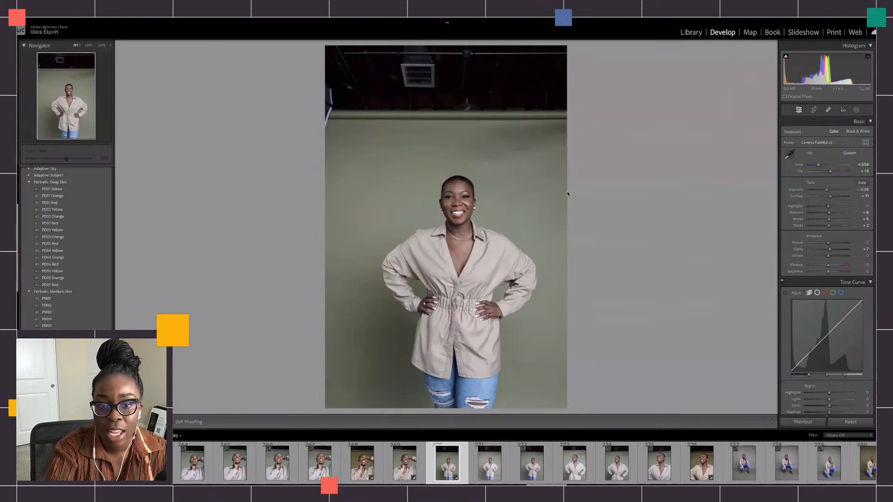
{"action": "left_click", "coordinate": [824, 143]}
{"action": "left_click", "coordinate": [814, 144]}
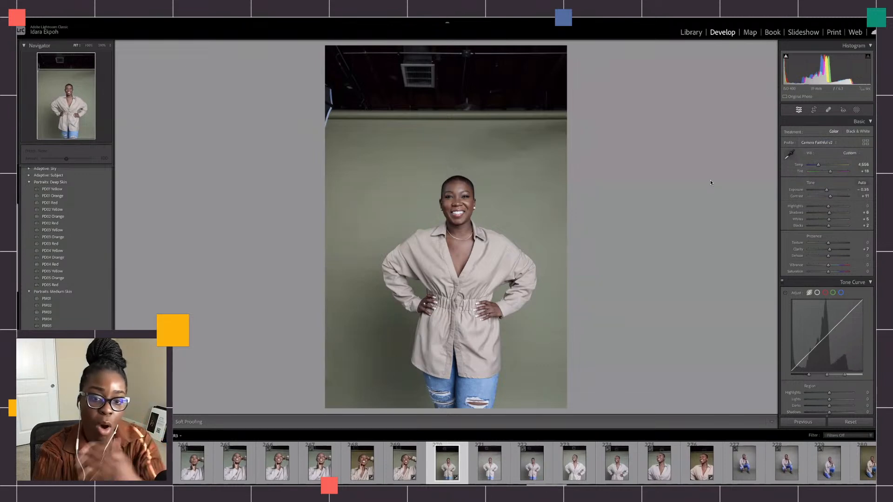
- Compare the hands-on-hips portrait with the two edited close-ups preceding it, ending on the second close-up
{"action": "left_click", "coordinate": [388, 474]}
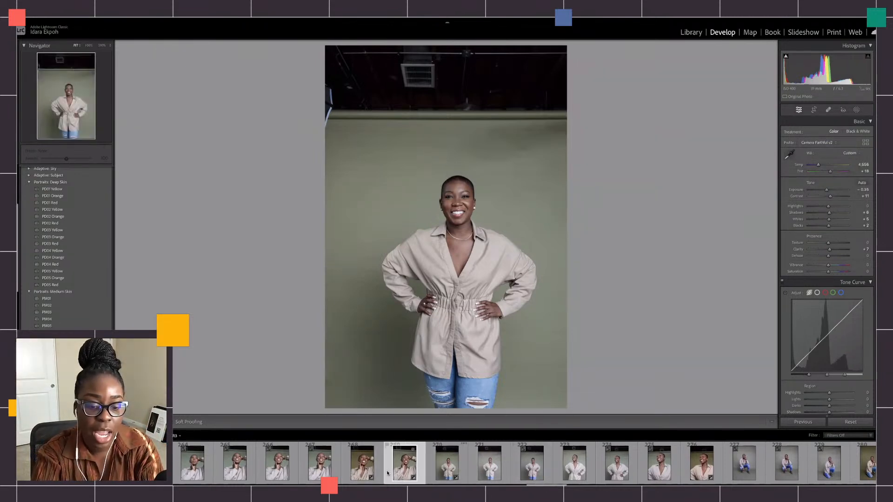
{"action": "left_click", "coordinate": [366, 465]}
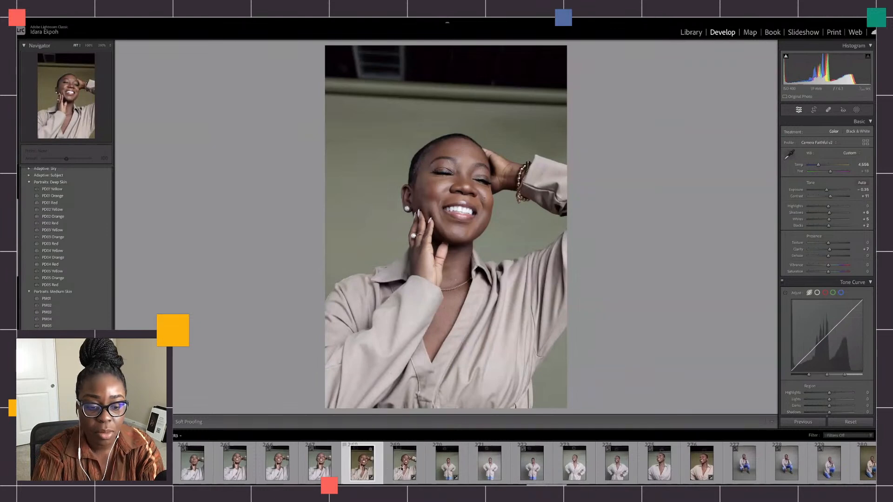
{"action": "left_click", "coordinate": [402, 468]}
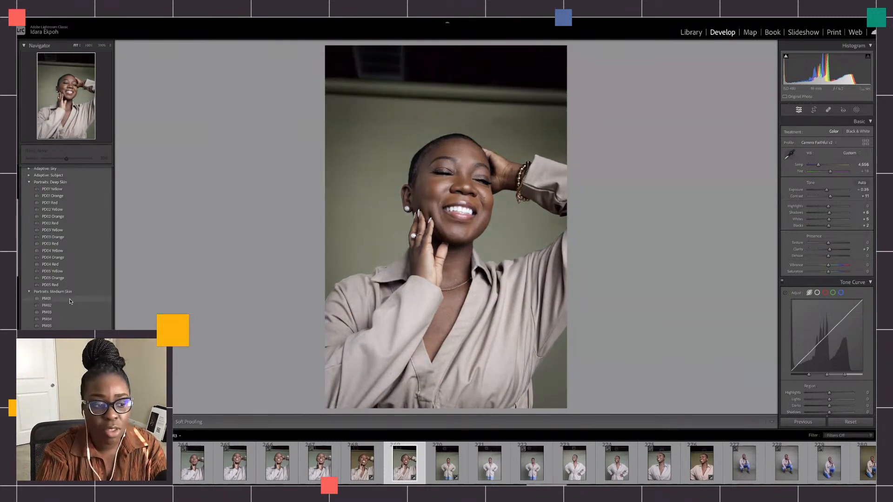
- Apply the medium-skin preset PM01 to the close-up portrait and change its profile to Camera Faithful v2
{"action": "left_click", "coordinate": [71, 300]}
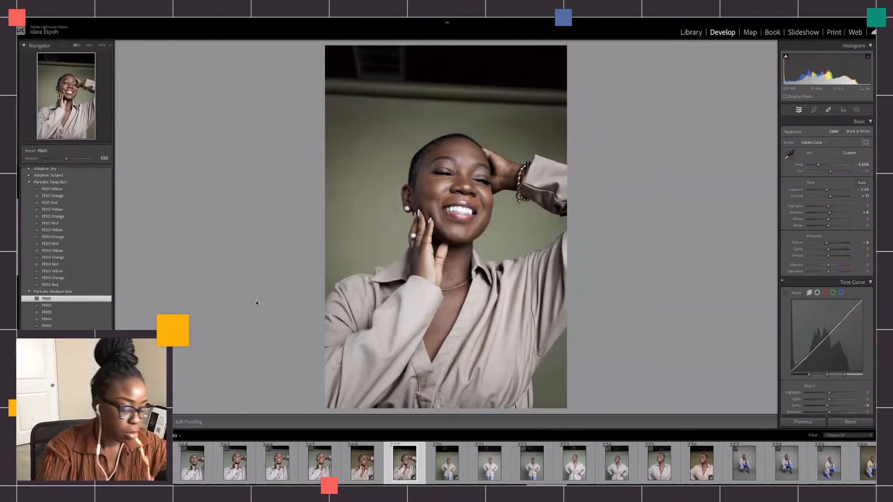
{"action": "key", "text": "ctrl+z"}
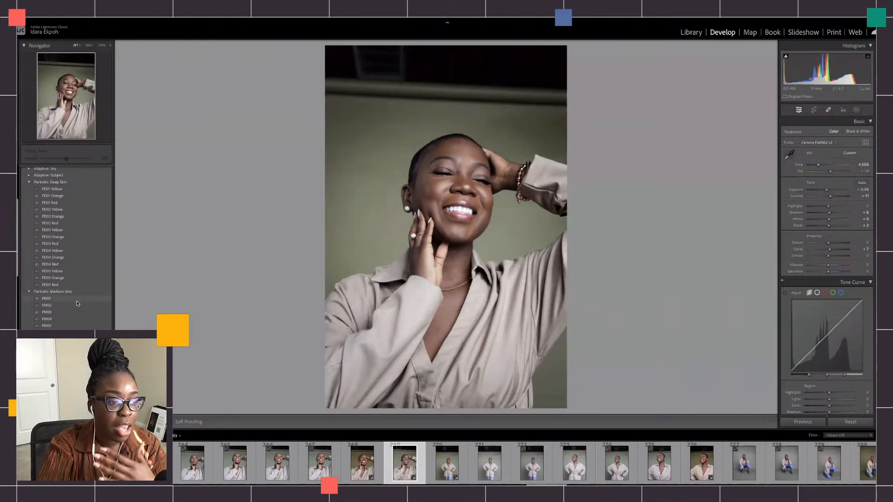
{"action": "left_click", "coordinate": [77, 300]}
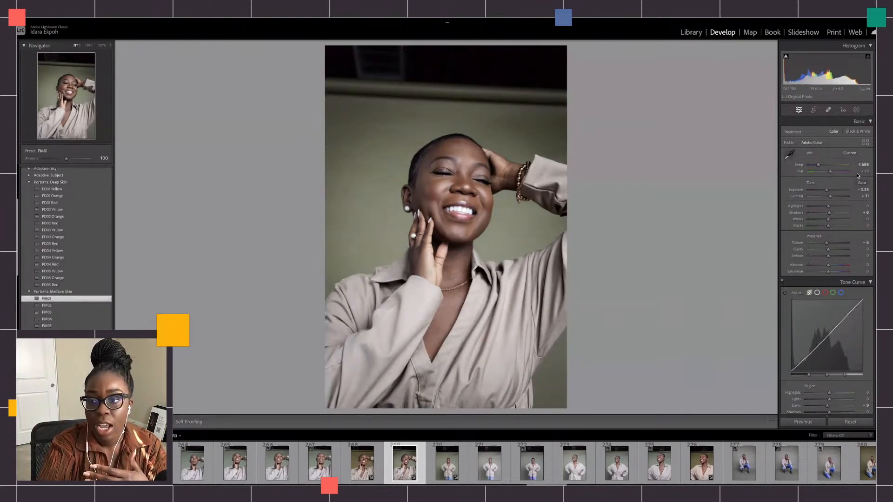
{"action": "left_click", "coordinate": [810, 145]}
{"action": "left_click", "coordinate": [811, 194]}
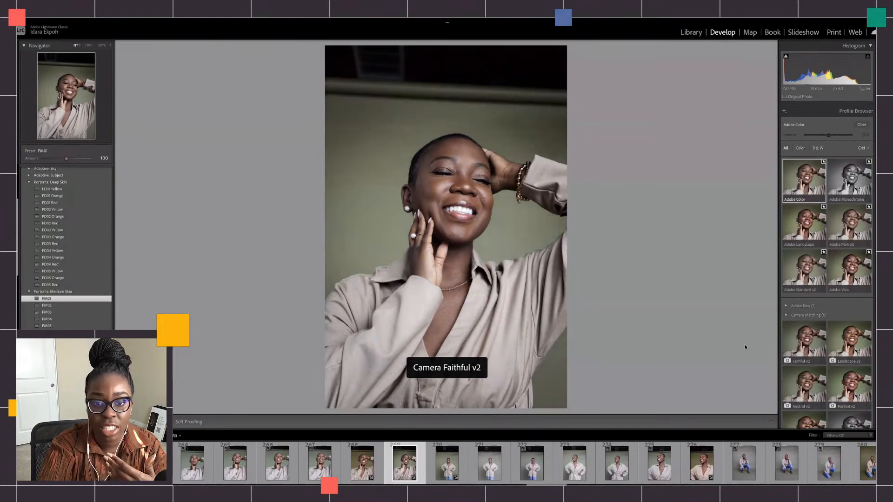
{"action": "left_click", "coordinate": [782, 343]}
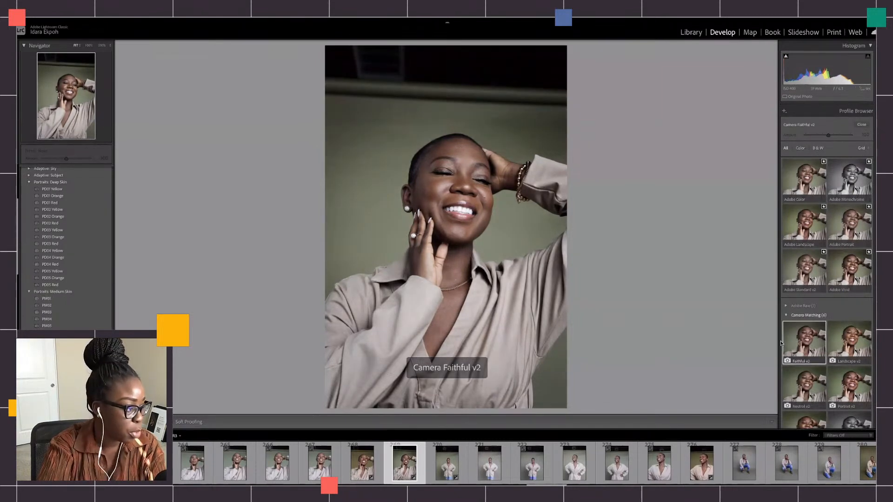
{"action": "left_click", "coordinate": [861, 125]}
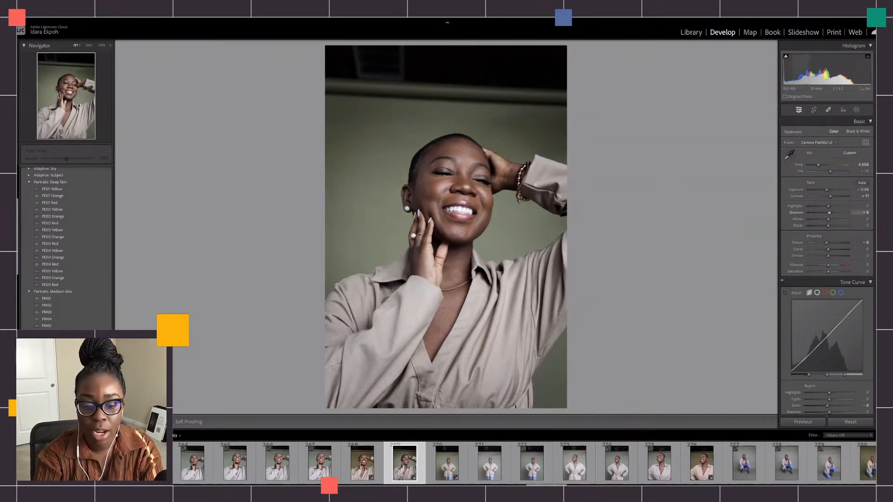
- Check the neighbouring portrait, try presets PD05 Yellow and PM03 on the close-up, and undo both
{"action": "key", "text": "Right"}
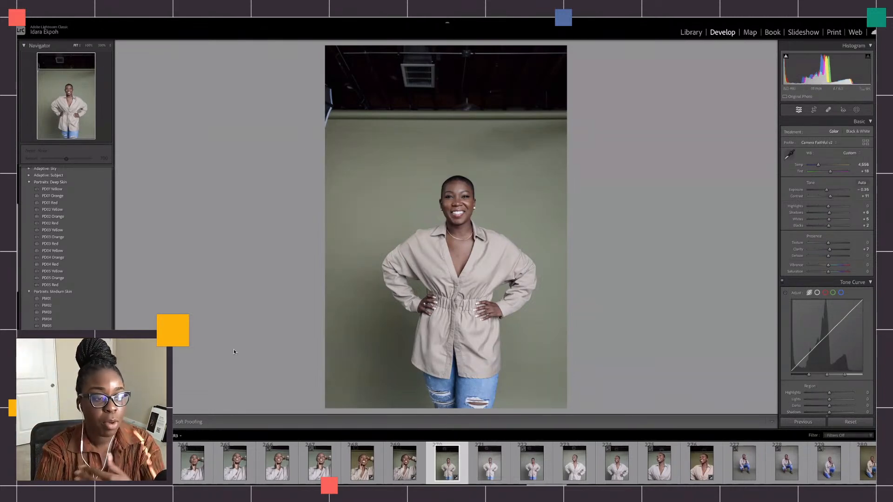
{"action": "key", "text": "Left"}
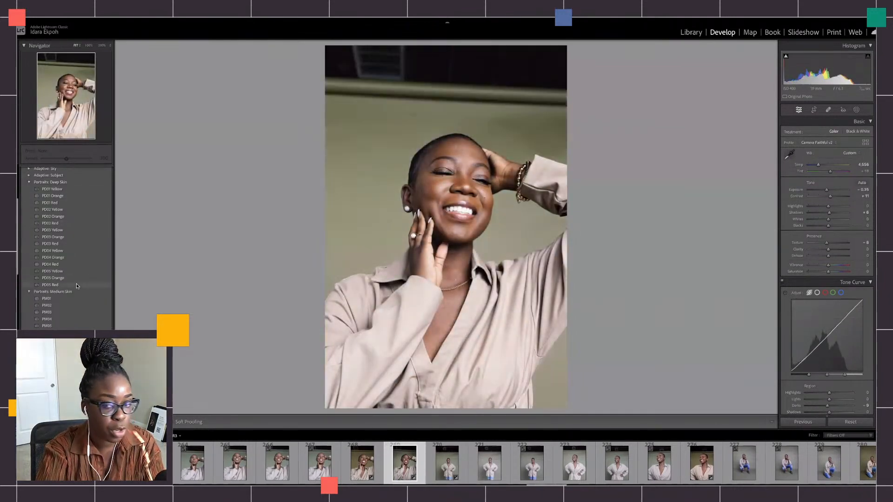
{"action": "left_click", "coordinate": [69, 271]}
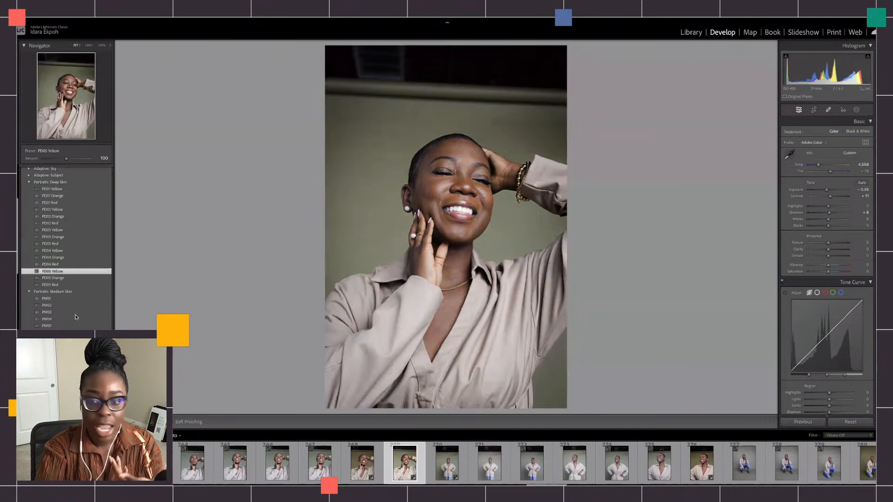
{"action": "left_click", "coordinate": [69, 312]}
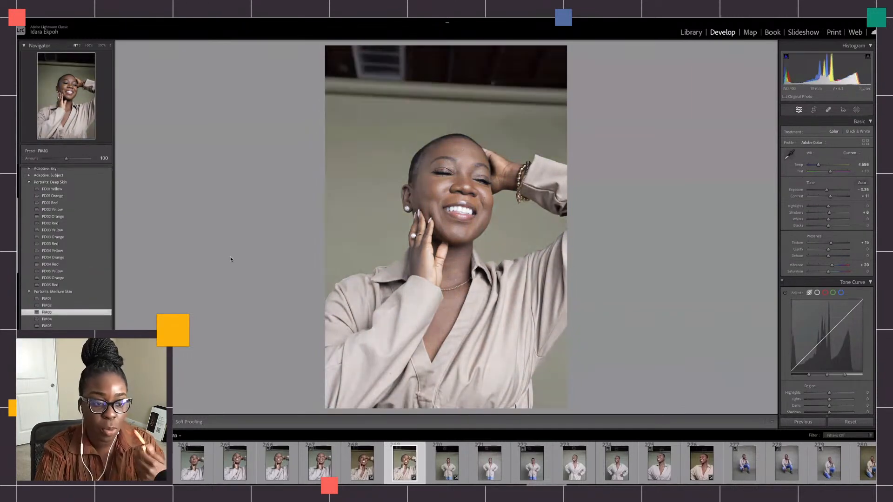
{"action": "key", "text": "ctrl+z"}
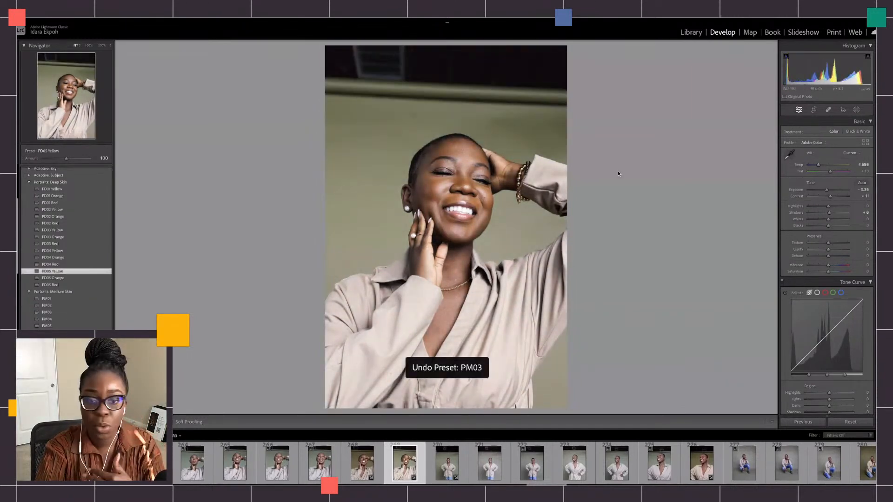
{"action": "key", "text": "ctrl+z"}
{"action": "key", "text": "ctrl+z"}
{"action": "key", "text": "Left"}
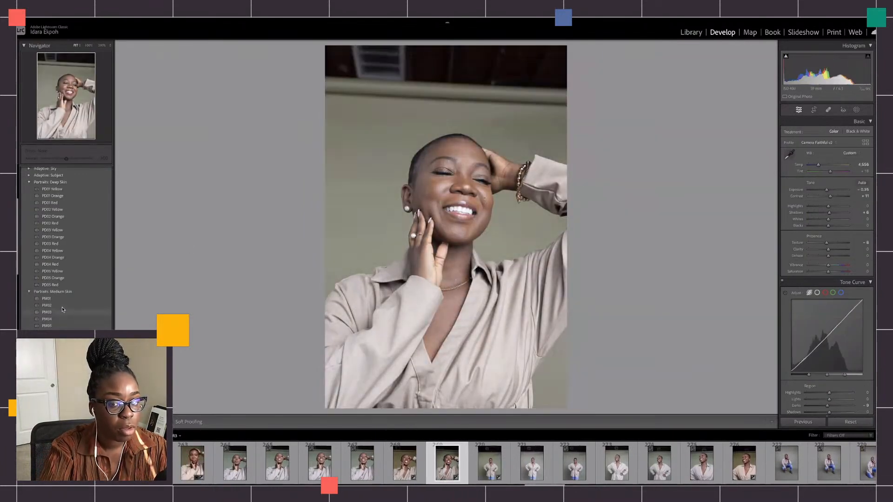
- Apply the medium-skin preset PM02 to the close-up and switch its profile to Camera Faithful v2
{"action": "left_click", "coordinate": [64, 307]}
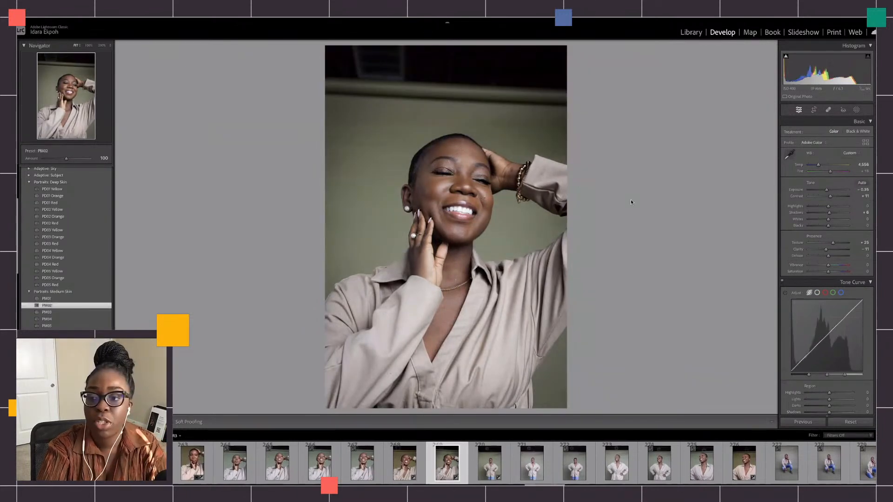
{"action": "left_click", "coordinate": [865, 143]}
{"action": "scroll", "coordinate": [809, 261], "scroll_direction": "down", "scroll_amount": 1}
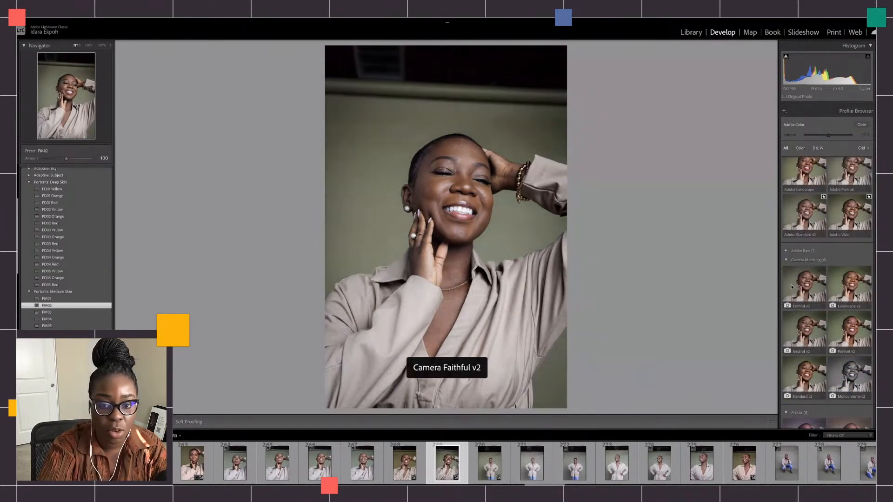
{"action": "left_click", "coordinate": [814, 286]}
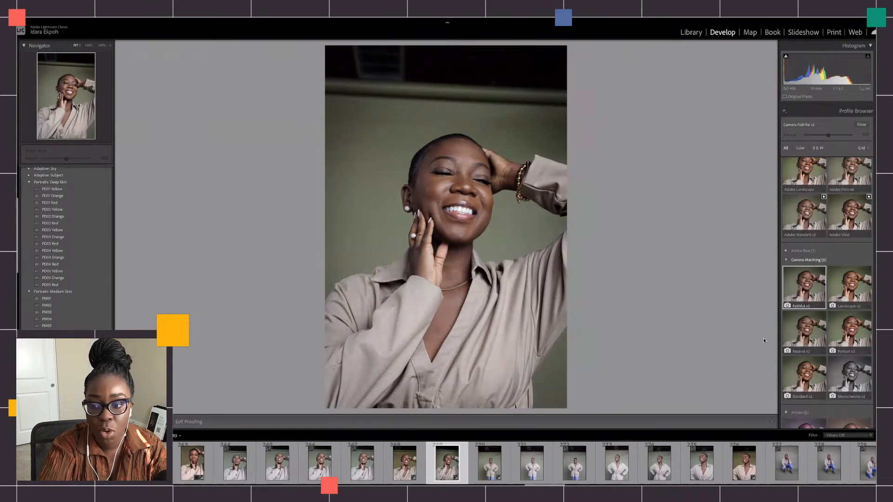
{"action": "left_click", "coordinate": [861, 125]}
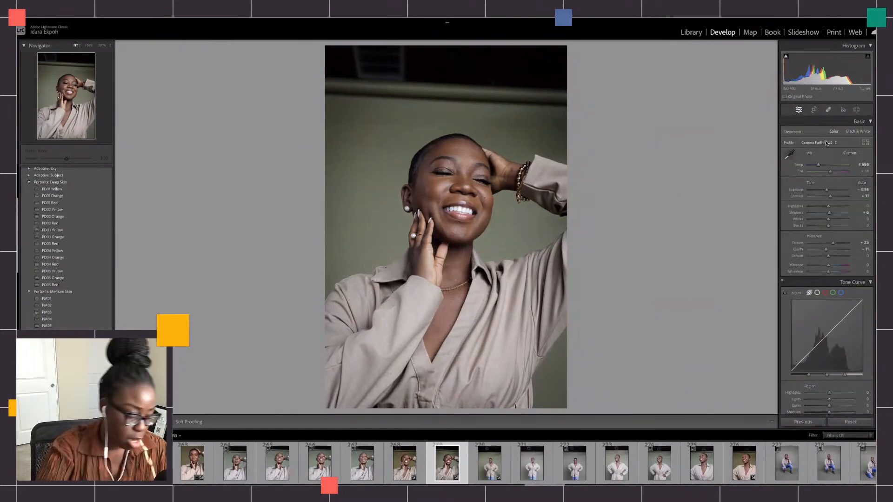
- Paste the copied develop settings back onto the close-up portrait and lower its exposure to about −0.45
{"action": "key", "text": "ctrl+shift+v"}
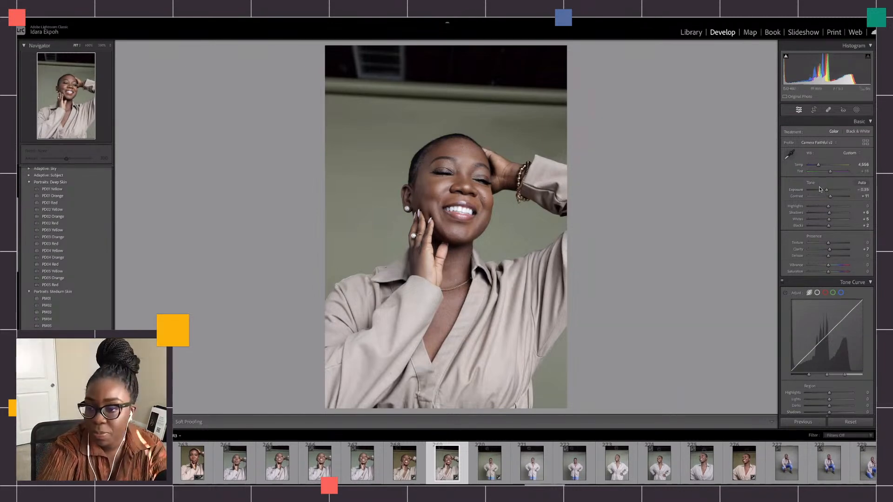
{"action": "left_click_drag", "start_coordinate": [827, 190], "coordinate": [829, 213]}
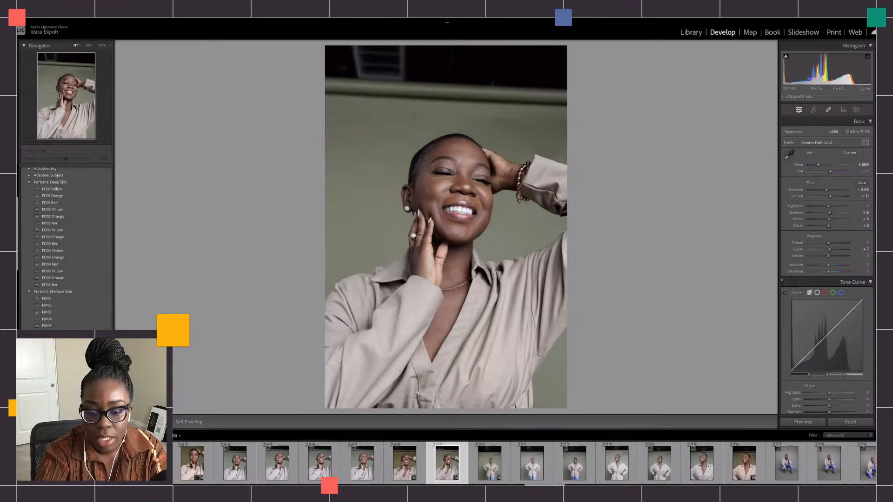
- Find the unedited group portrait of four women and crop it tighter, trimming part of the ceiling
{"action": "scroll", "coordinate": [539, 464], "scroll_direction": "left", "scroll_amount": 2}
{"action": "scroll", "coordinate": [524, 464], "scroll_direction": "right", "scroll_amount": 10}
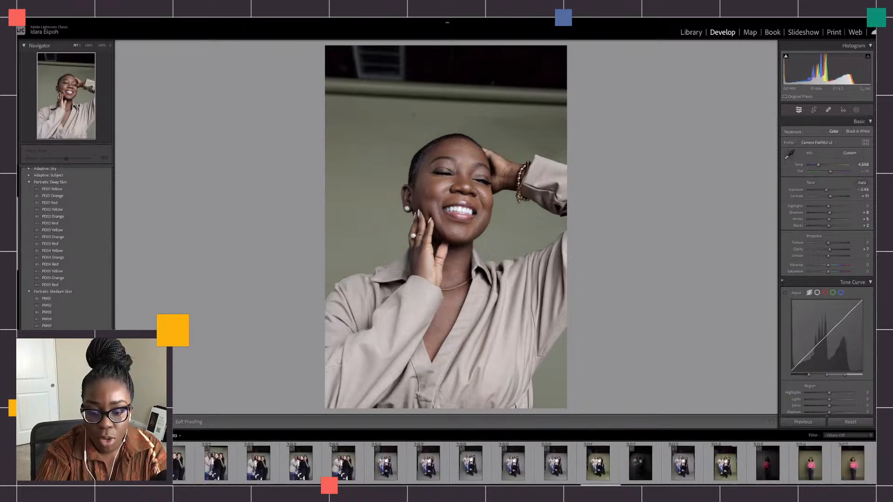
{"action": "scroll", "coordinate": [525, 464], "scroll_direction": "left", "scroll_amount": 3}
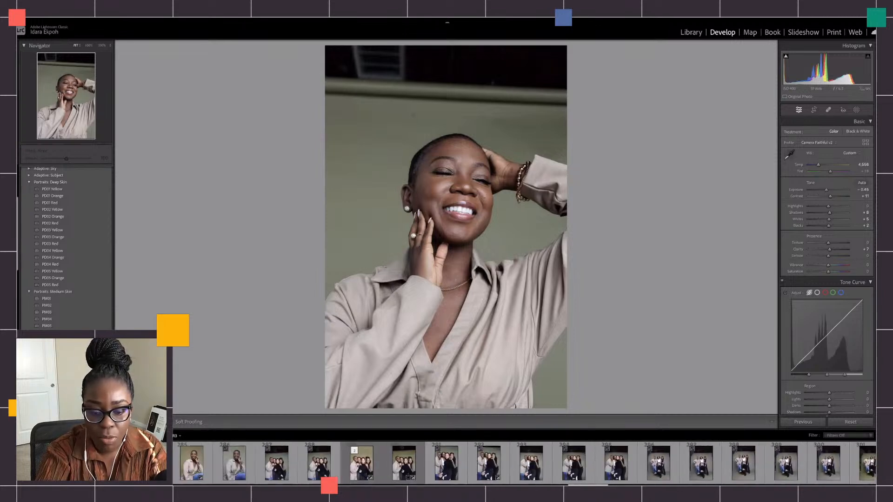
{"action": "left_click", "coordinate": [404, 463]}
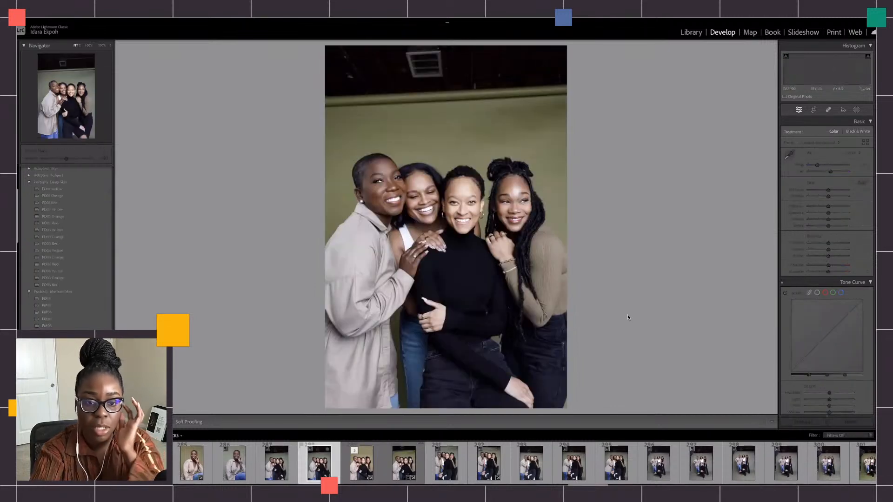
{"action": "key", "text": "Left"}
{"action": "key", "text": "Left"}
{"action": "key", "text": "Left"}
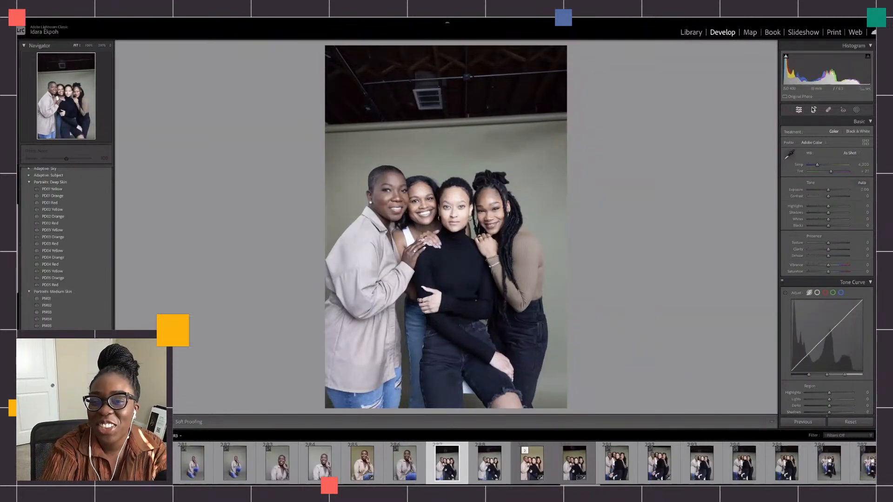
{"action": "left_click", "coordinate": [813, 109]}
{"action": "left_click_drag", "start_coordinate": [486, 48], "coordinate": [499, 113]}
{"action": "key", "text": "Return"}
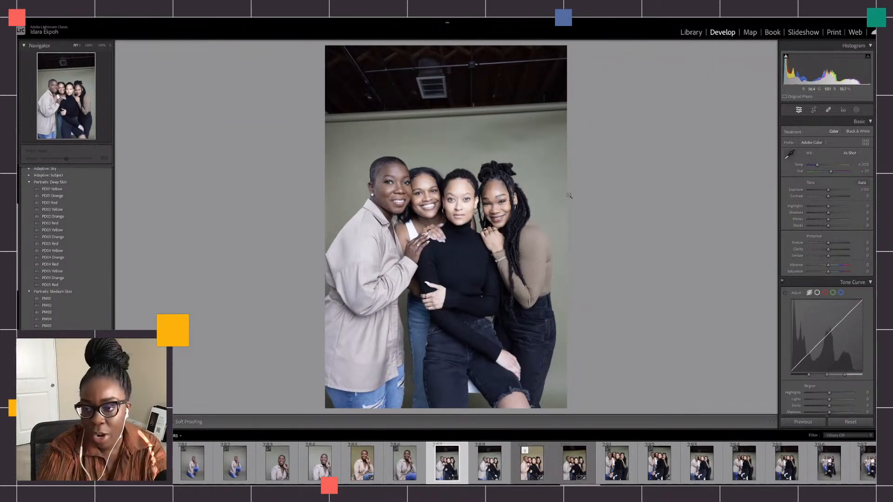
- Compare the Faithful v2, Neutral v2 and Standard v2 camera-matching profiles on the group portrait and apply Camera Faithful v2
{"action": "left_click", "coordinate": [865, 143]}
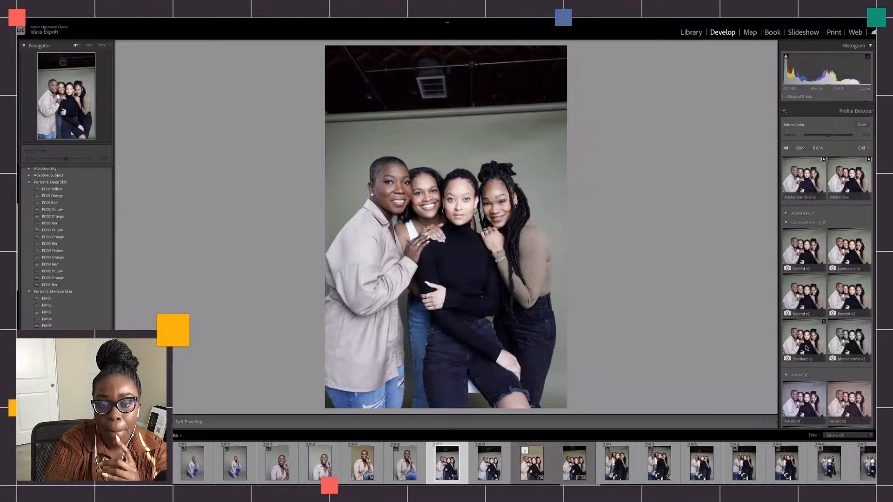
{"action": "left_click", "coordinate": [799, 245]}
{"action": "left_click", "coordinate": [803, 341]}
{"action": "left_click", "coordinate": [793, 252]}
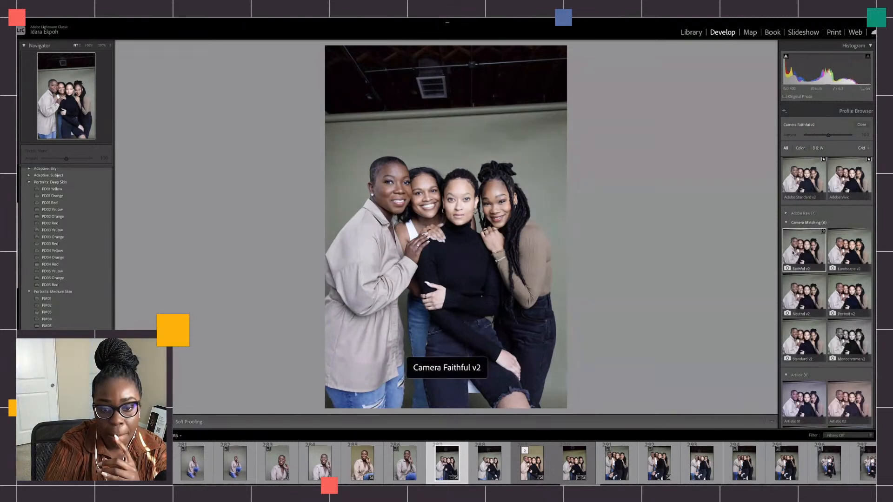
{"action": "left_click", "coordinate": [801, 293]}
{"action": "left_click", "coordinate": [799, 340]}
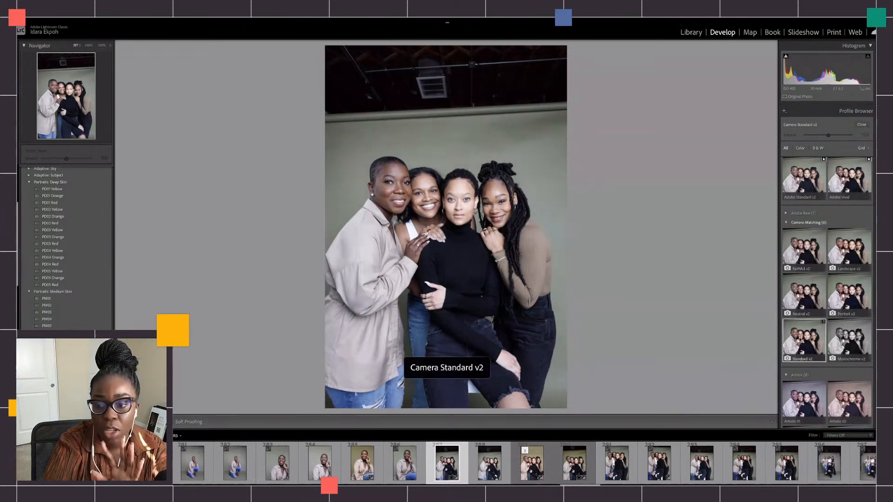
{"action": "left_click", "coordinate": [861, 124]}
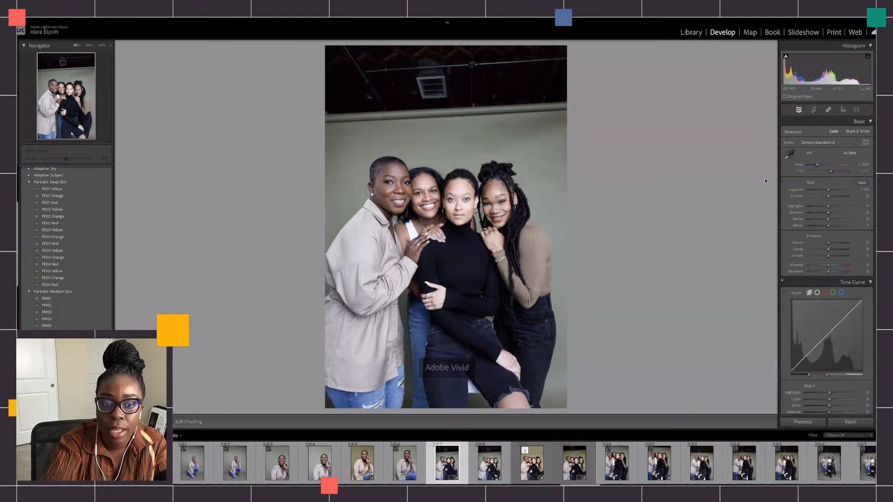
{"action": "left_click", "coordinate": [865, 142]}
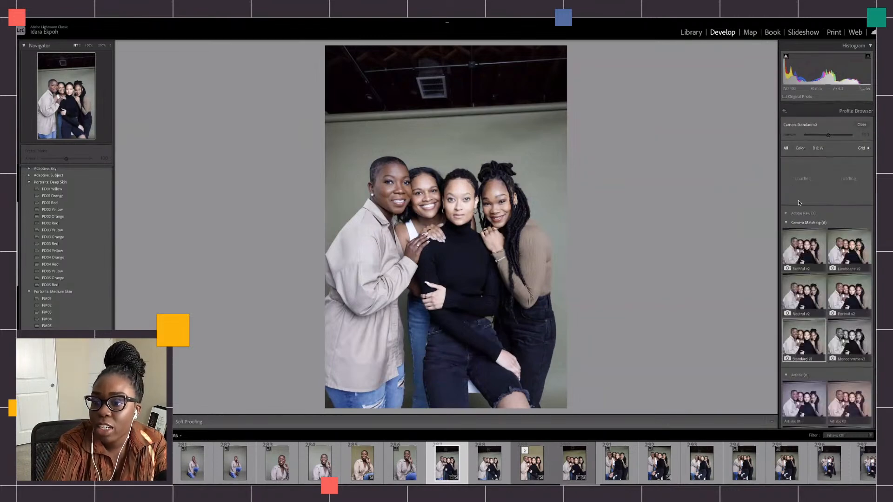
{"action": "left_click", "coordinate": [800, 246]}
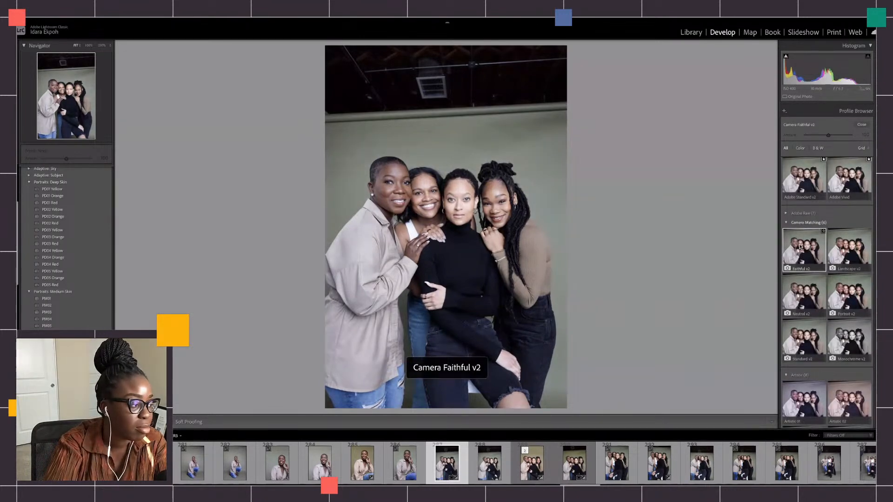
{"action": "left_click", "coordinate": [861, 124]}
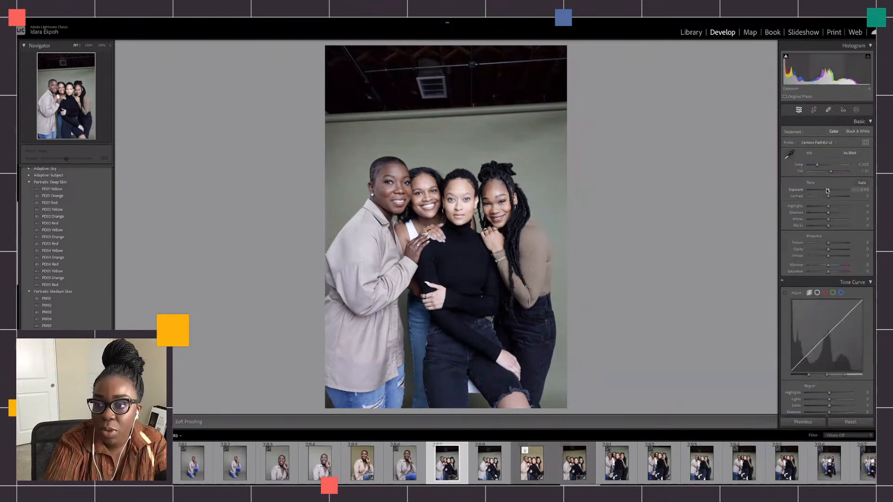
- Fine-tune the group portrait: exposure about −0.16, shadows +12, blacks −14, a slightly warmer temperature and a little clarity
{"action": "left_click_drag", "start_coordinate": [827, 190], "coordinate": [826, 191]}
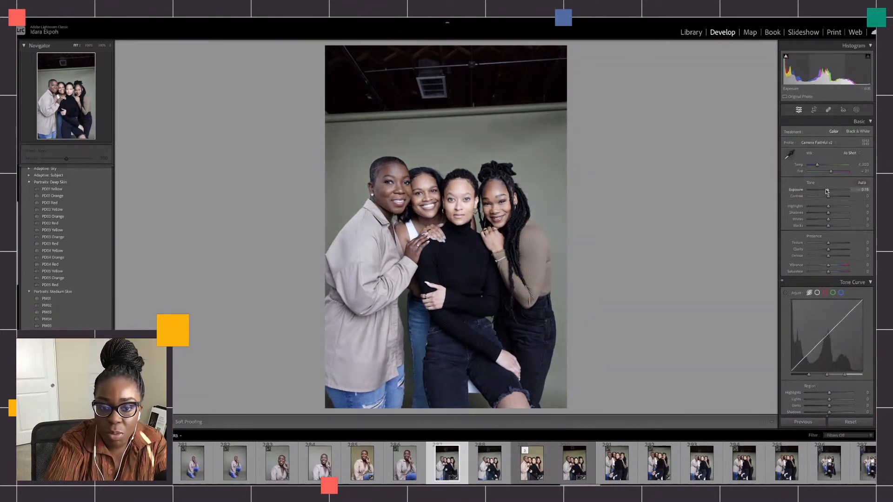
{"action": "mouse_move", "coordinate": [828, 213]}
{"action": "left_mouse_down"}
{"action": "mouse_move", "coordinate": [820, 214]}
{"action": "mouse_move", "coordinate": [830, 213]}
{"action": "mouse_move", "coordinate": [825, 226]}
{"action": "left_mouse_up"}
{"action": "left_click_drag", "start_coordinate": [817, 165], "coordinate": [819, 166]}
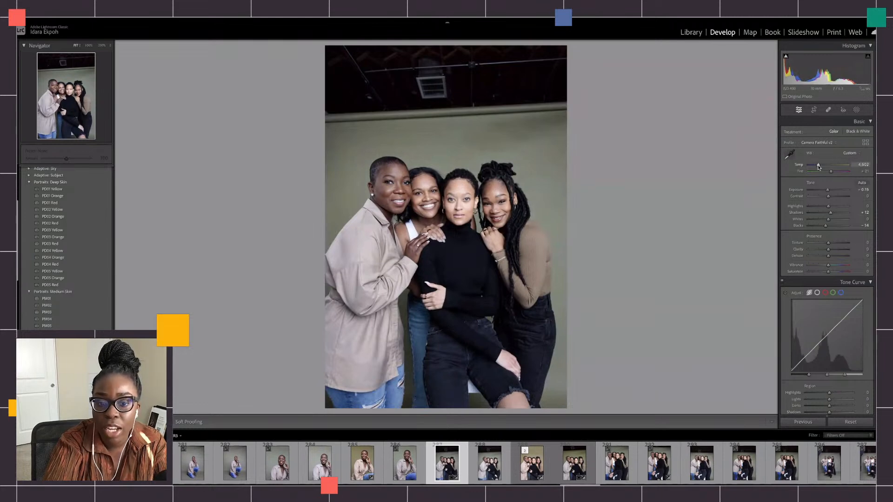
{"action": "left_click_drag", "start_coordinate": [828, 250], "coordinate": [828, 251]}
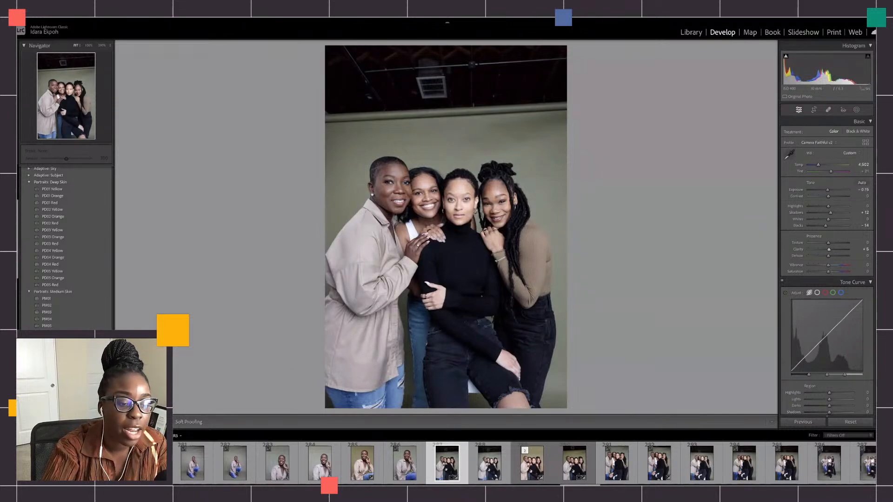
- Compare the group portrait before and after the edits side by side, examining the women's faces up close
{"action": "key", "text": "y"}
{"action": "left_click", "coordinate": [289, 219]}
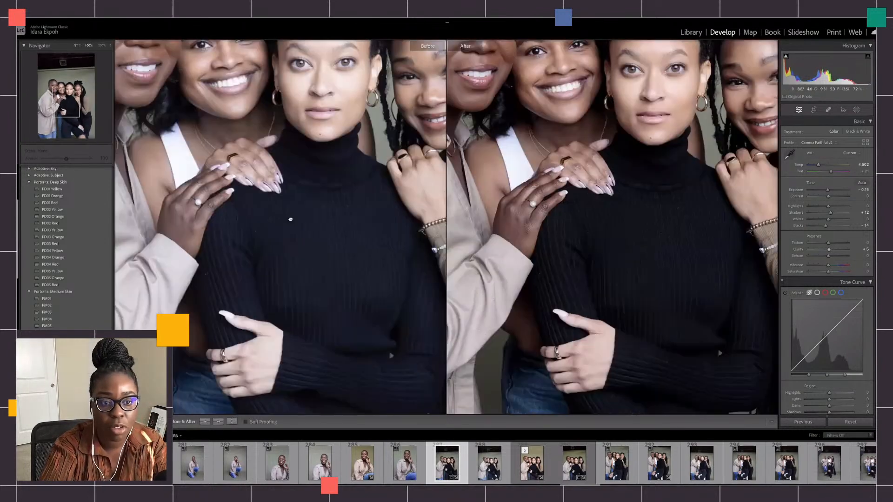
{"action": "left_click_drag", "start_coordinate": [288, 219], "coordinate": [343, 299]}
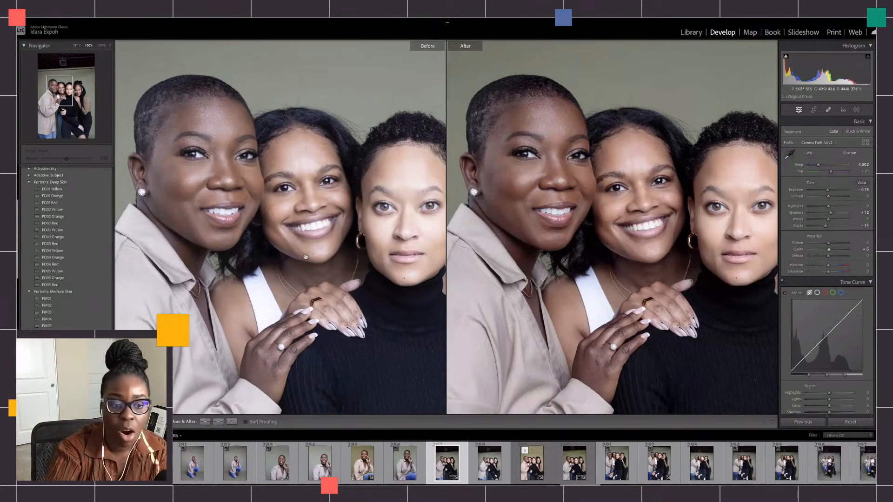
{"action": "mouse_move", "coordinate": [308, 270]}
{"action": "left_mouse_down"}
{"action": "mouse_move", "coordinate": [275, 265]}
{"action": "mouse_move", "coordinate": [293, 266]}
{"action": "left_mouse_up"}
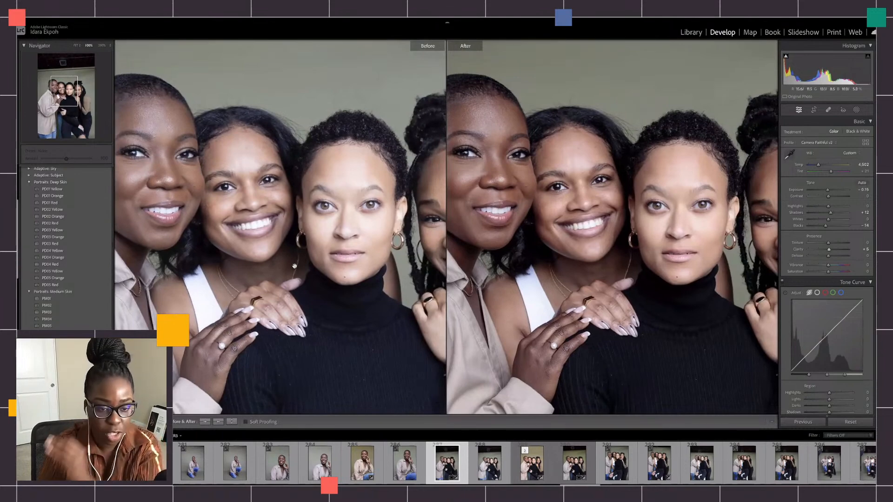
{"action": "left_click", "coordinate": [294, 267]}
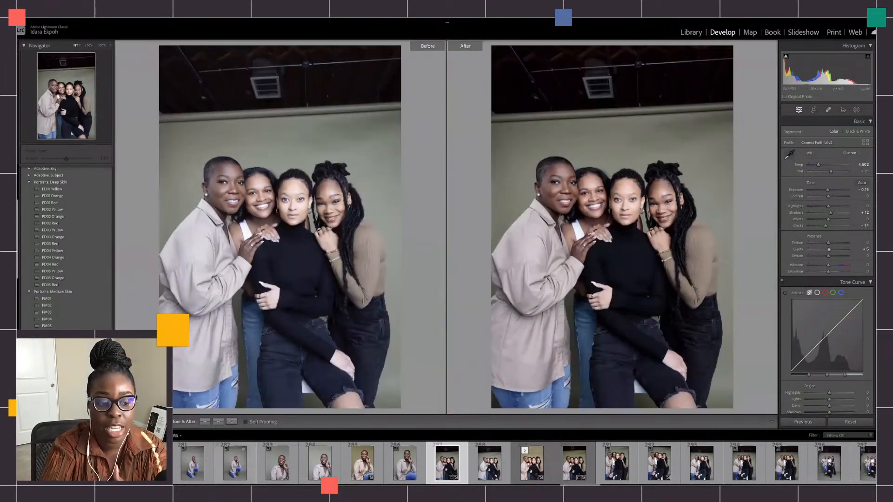
{"action": "key", "text": "y"}
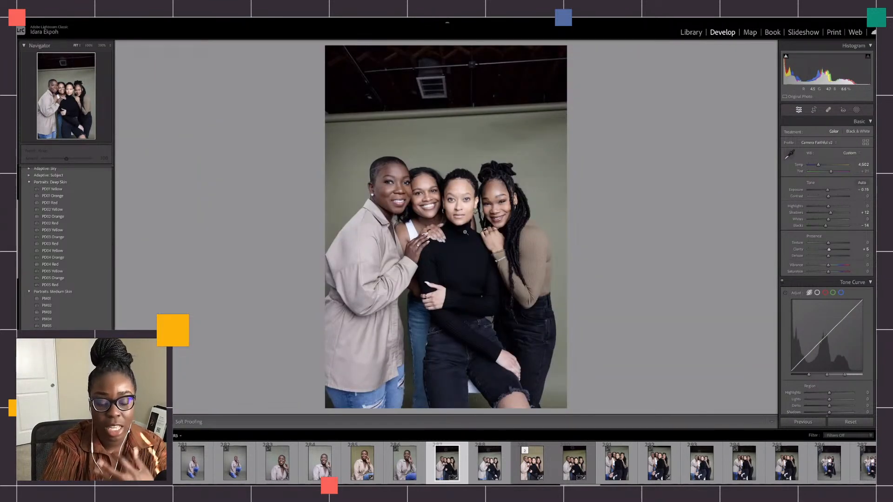
- Find and open the unedited, front-facing portrait of the woman in the black turtleneck near the start of the shoot
{"action": "left_click_drag", "start_coordinate": [579, 484], "coordinate": [51, 484]}
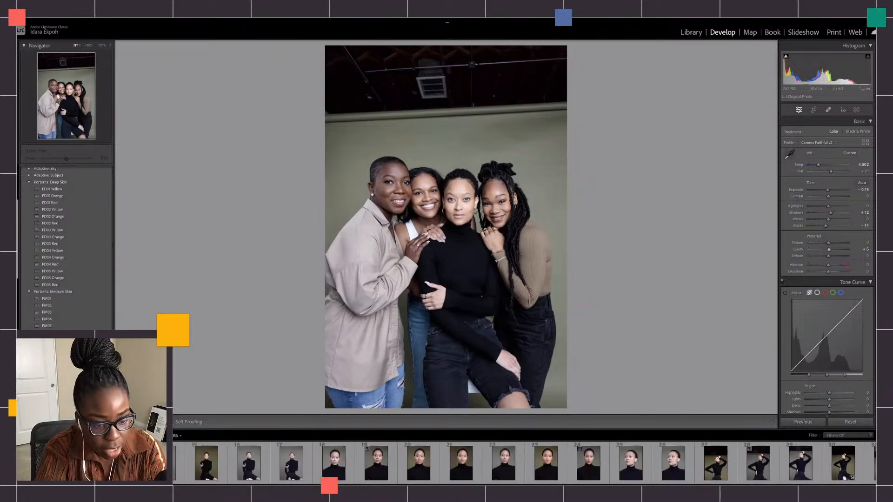
{"action": "scroll", "coordinate": [258, 464], "scroll_direction": "down", "scroll_amount": 5}
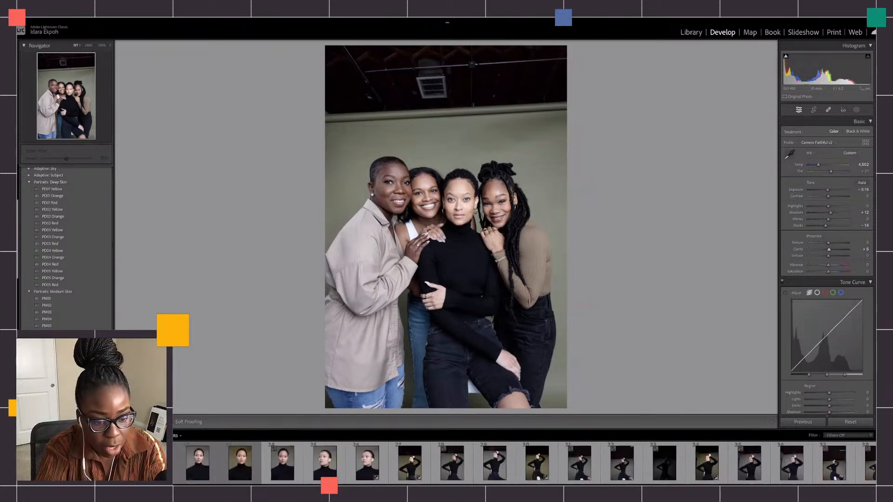
{"action": "left_click", "coordinate": [206, 471]}
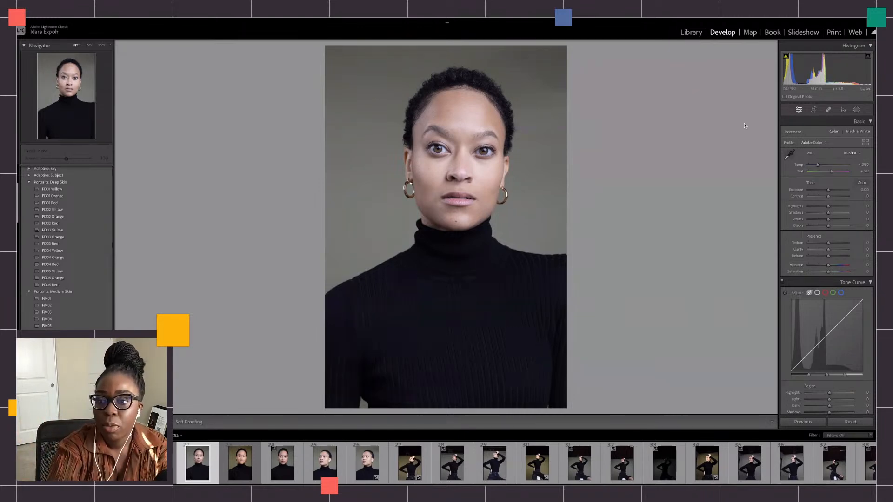
- Preview the Adobe and camera-matching profiles on the turtleneck portrait, try Camera Standard v2, and apply Camera Neutral v2
{"action": "left_click", "coordinate": [865, 144]}
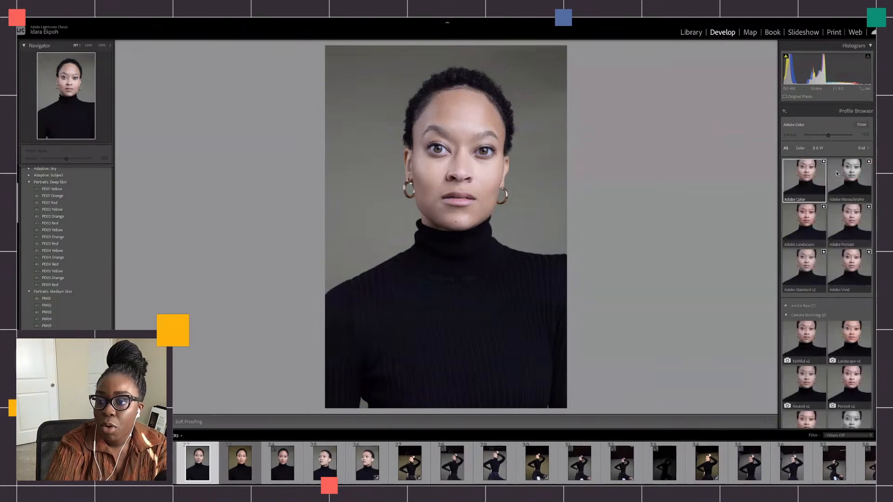
{"action": "scroll", "coordinate": [804, 195], "scroll_direction": "down", "scroll_amount": 2}
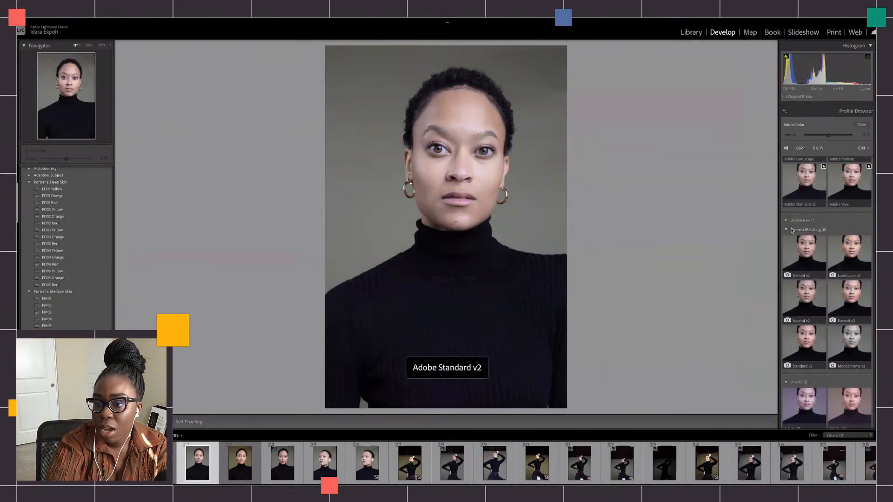
{"action": "scroll", "coordinate": [802, 243], "scroll_direction": "up", "scroll_amount": 1}
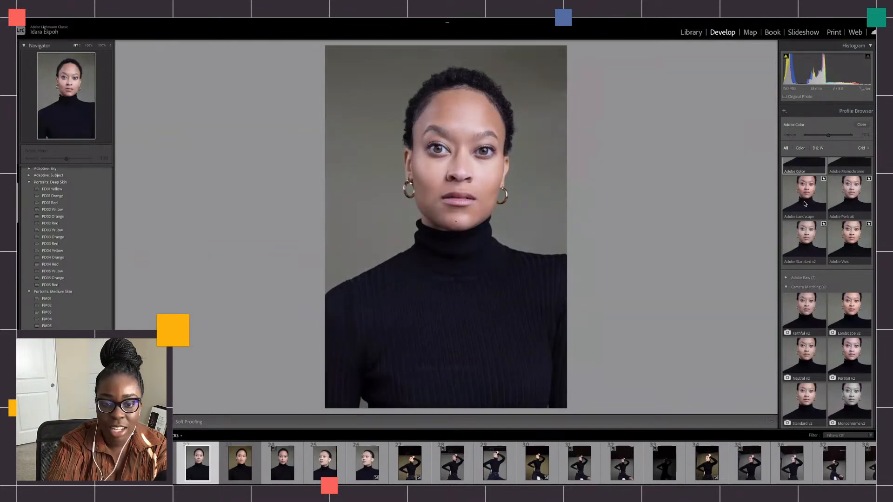
{"action": "scroll", "coordinate": [829, 278], "scroll_direction": "up", "scroll_amount": 1}
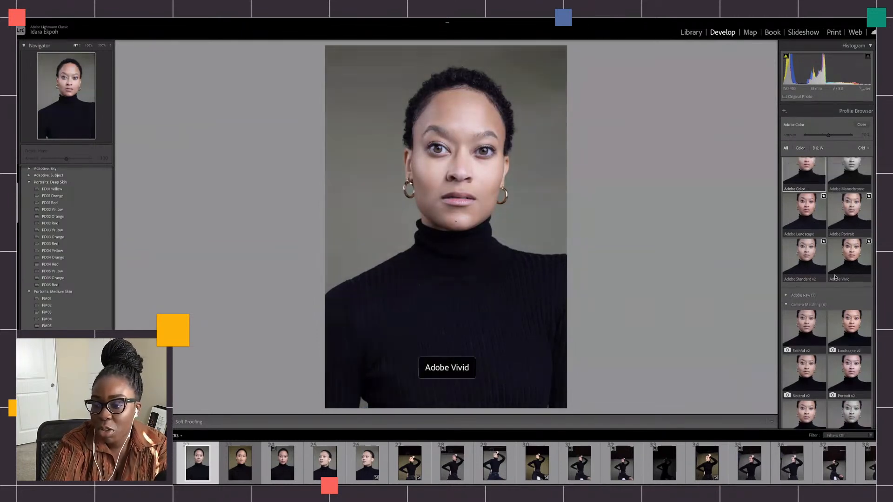
{"action": "scroll", "coordinate": [858, 227], "scroll_direction": "down", "scroll_amount": 5}
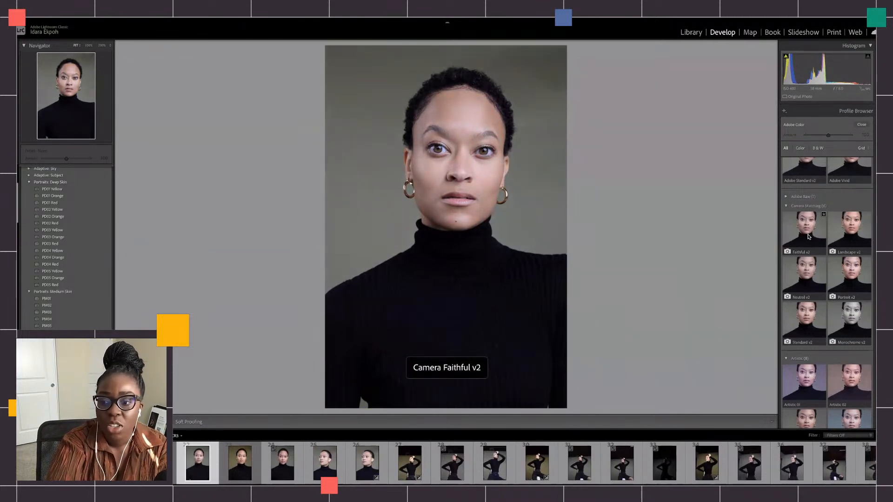
{"action": "left_click", "coordinate": [801, 264]}
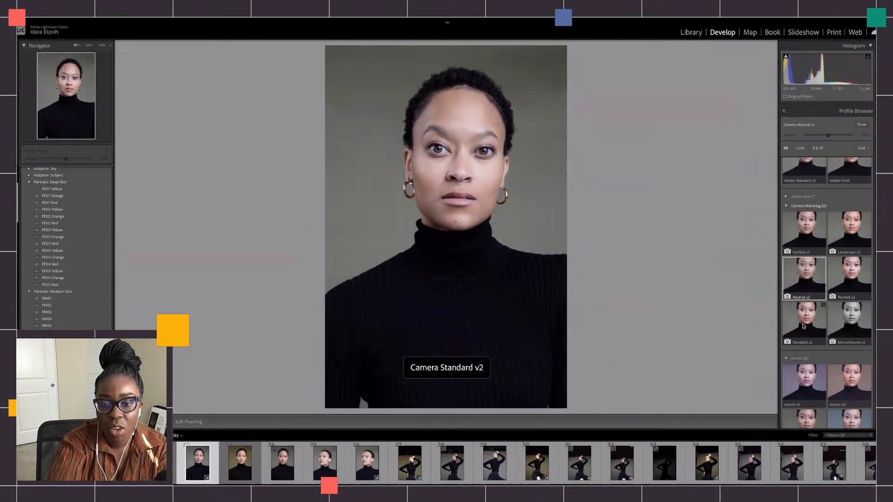
{"action": "left_click", "coordinate": [803, 327]}
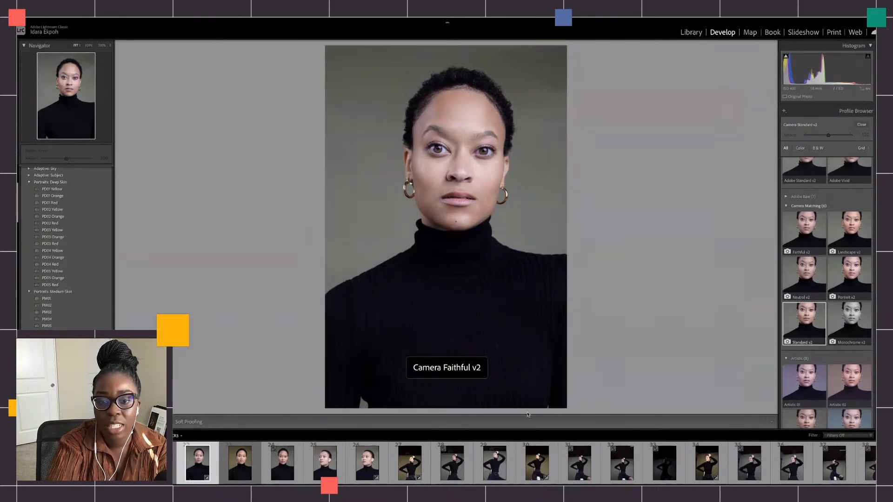
{"action": "left_click", "coordinate": [796, 283]}
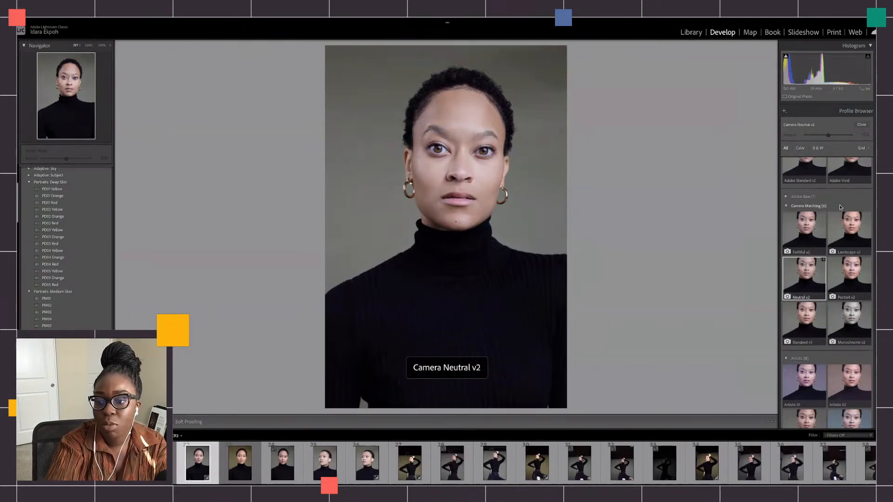
{"action": "left_click", "coordinate": [861, 124]}
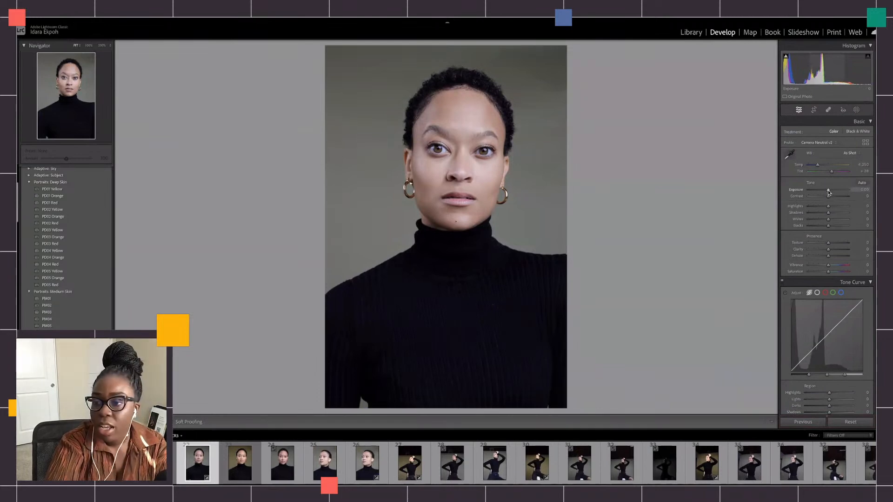
- Compare the turtleneck portrait before and after the profile change side by side, checking the skin tones up close
{"action": "left_click", "coordinate": [146, 421]}
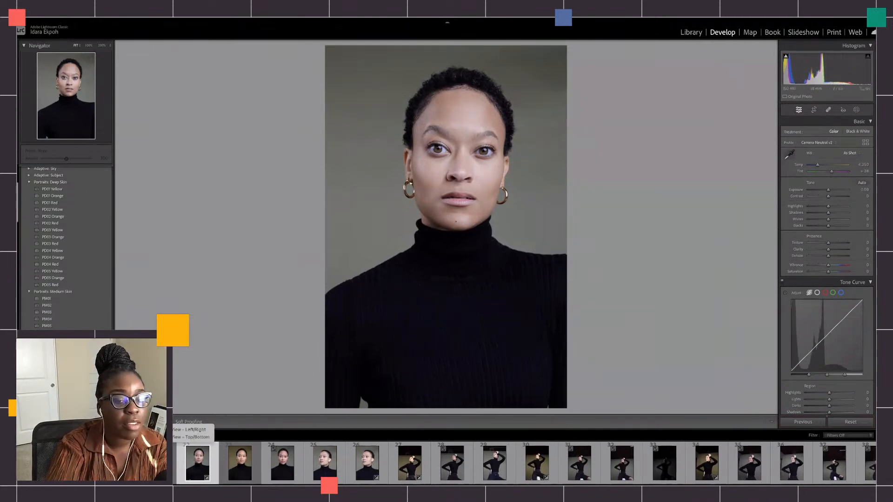
{"action": "left_click", "coordinate": [193, 430]}
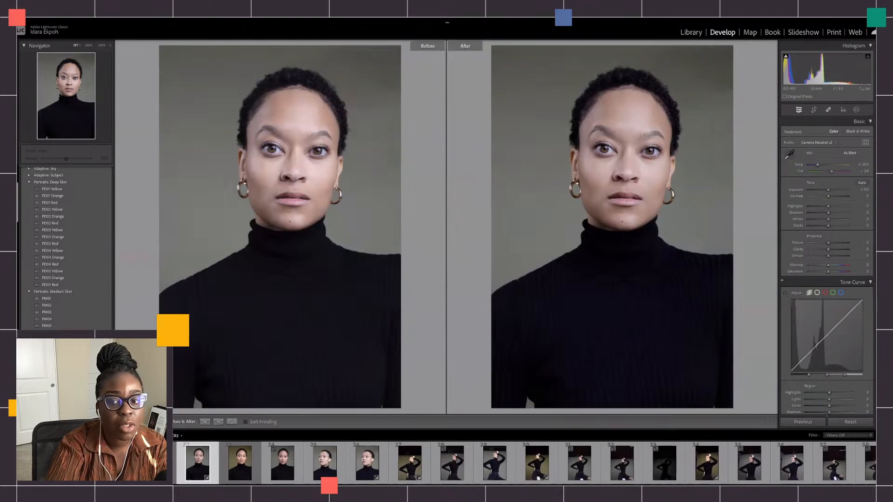
{"action": "left_click", "coordinate": [290, 135]}
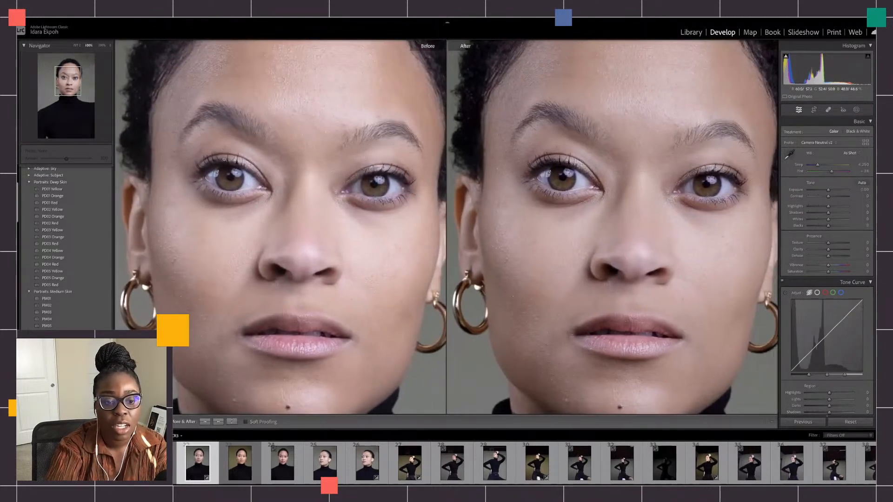
{"action": "left_click", "coordinate": [224, 159]}
{"action": "key", "text": "y"}
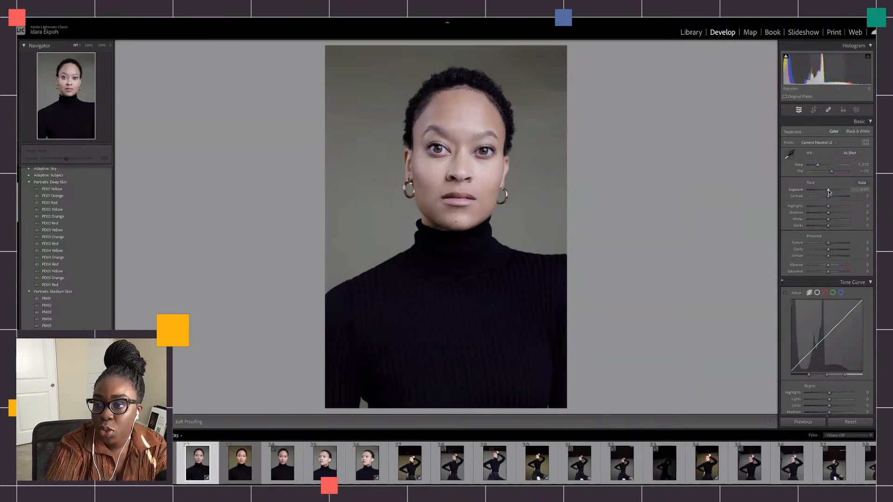
- Adjust the turtleneck portrait to exposure about −0.20, contrast +10, shadows +28 and blacks +14, and add a little clarity
{"action": "left_click_drag", "start_coordinate": [828, 190], "coordinate": [826, 189]}
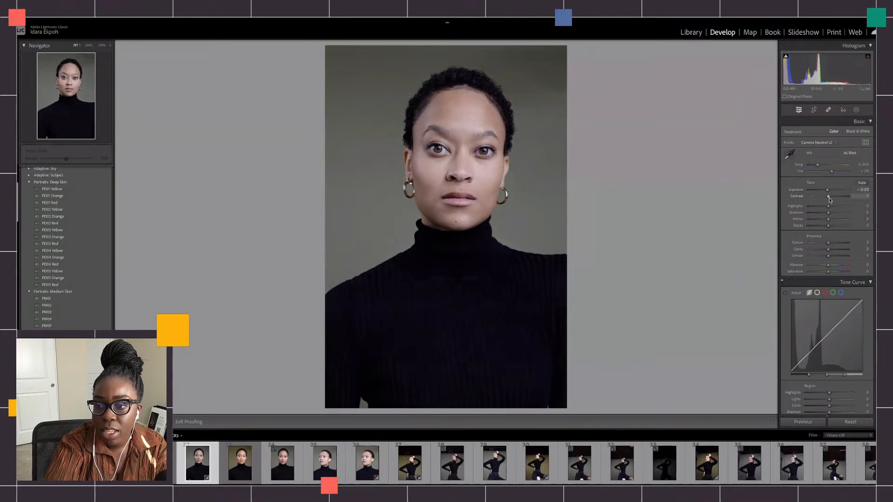
{"action": "left_click_drag", "start_coordinate": [829, 214], "coordinate": [835, 213]}
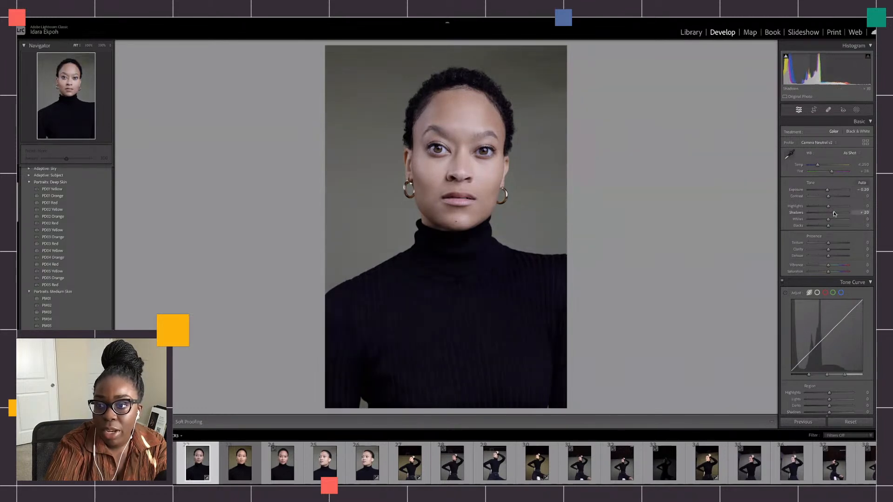
{"action": "left_click", "coordinate": [830, 196]}
{"action": "left_click", "coordinate": [830, 226]}
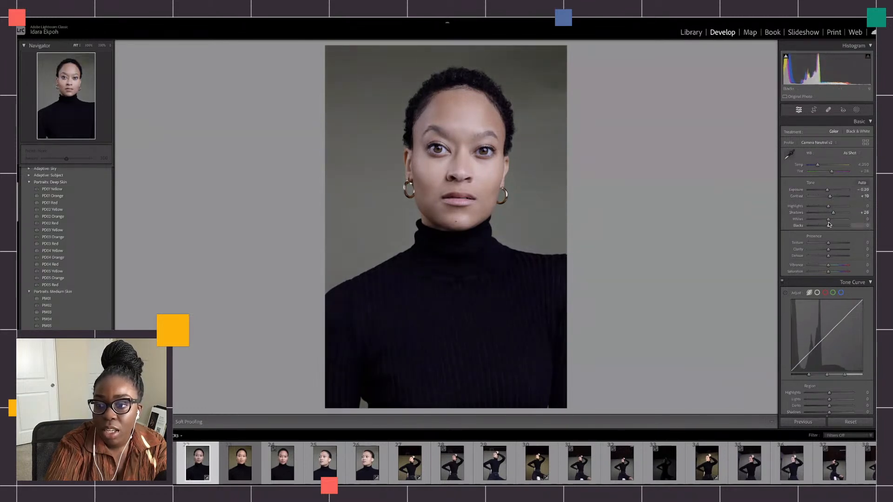
{"action": "left_click_drag", "start_coordinate": [831, 226], "coordinate": [829, 249]}
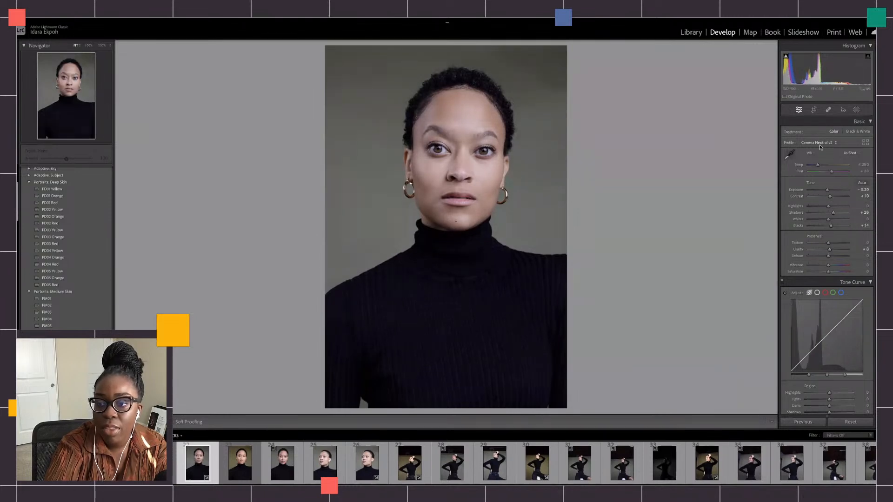
- Warm the turtleneck portrait's white balance, try a much stronger warmth, undo it, and settle on a temperature of about 5,011
{"action": "left_click_drag", "start_coordinate": [818, 166], "coordinate": [820, 166]}
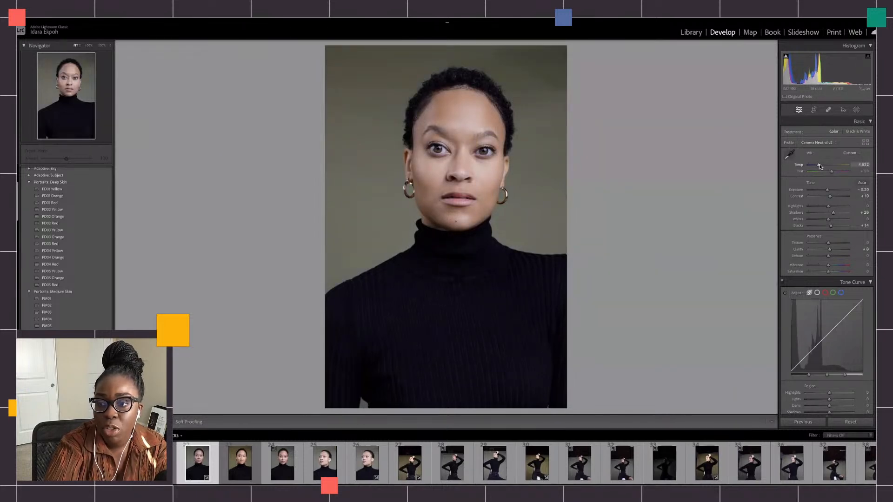
{"action": "left_click_drag", "start_coordinate": [821, 166], "coordinate": [828, 165]}
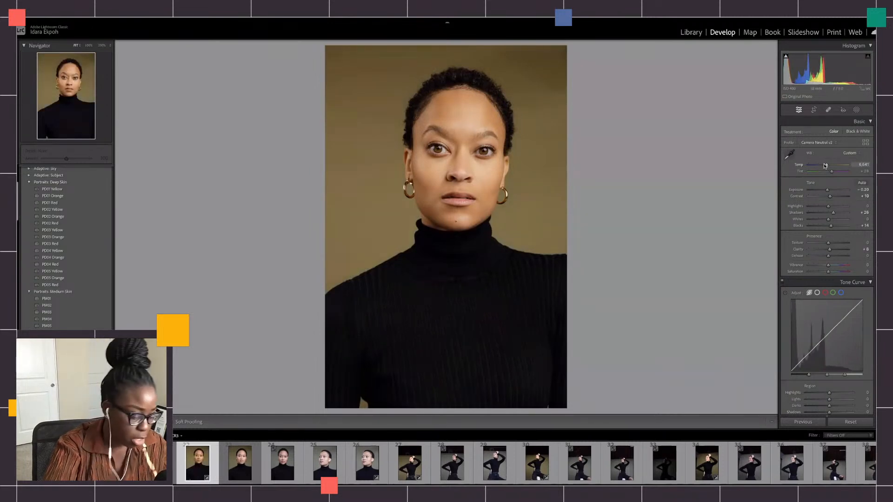
{"action": "key", "text": "ctrl+z"}
{"action": "left_click_drag", "start_coordinate": [820, 165], "coordinate": [822, 166]}
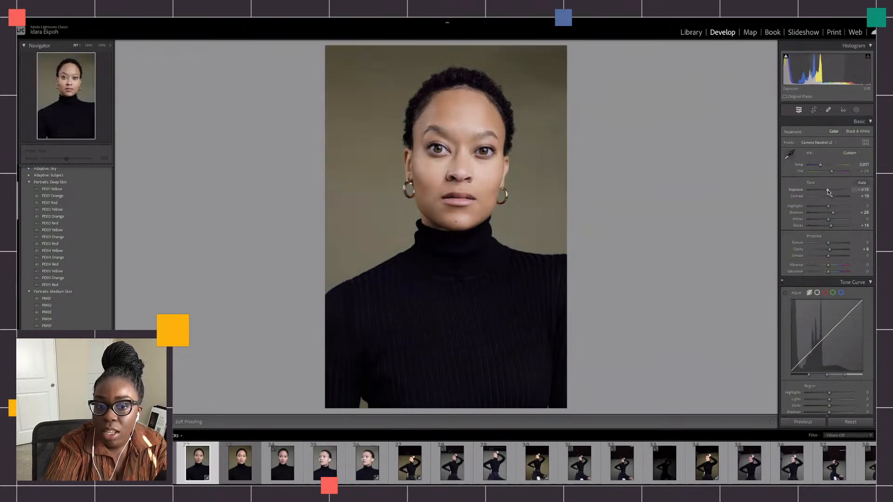
- Refine the portrait's tone to exposure about −0.10, contrast +12, highlights +7, shadows about +32, whites about −12 and blacks about +16
{"action": "mouse_move", "coordinate": [832, 212]}
{"action": "left_mouse_down"}
{"action": "mouse_move", "coordinate": [828, 196]}
{"action": "mouse_move", "coordinate": [831, 227]}
{"action": "mouse_move", "coordinate": [826, 220]}
{"action": "left_mouse_up"}
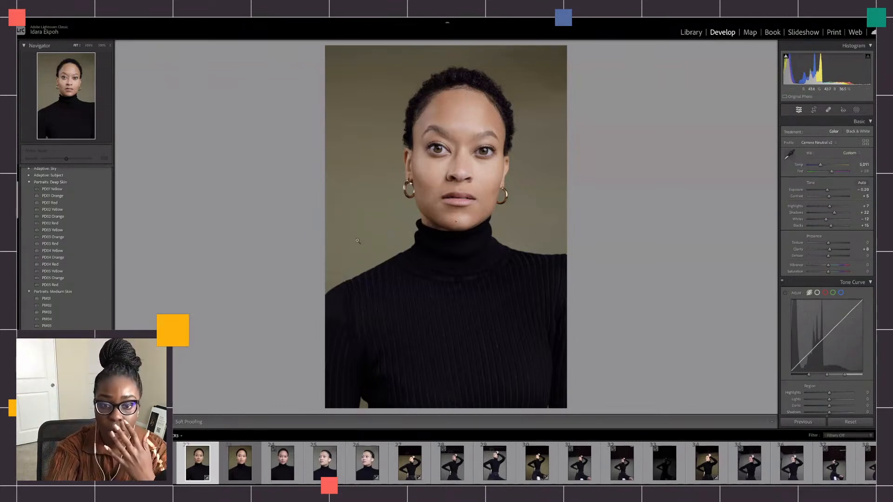
{"action": "left_click_drag", "start_coordinate": [828, 197], "coordinate": [829, 191]}
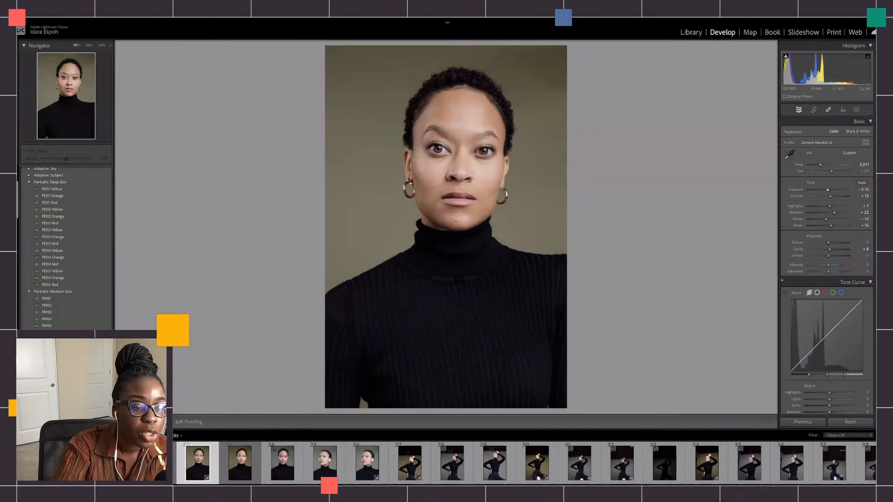
- Compare before and after side by side while setting temperature to about 4,806, contrast about −5 and blacks about +20, checking the face up close
{"action": "key", "text": "y"}
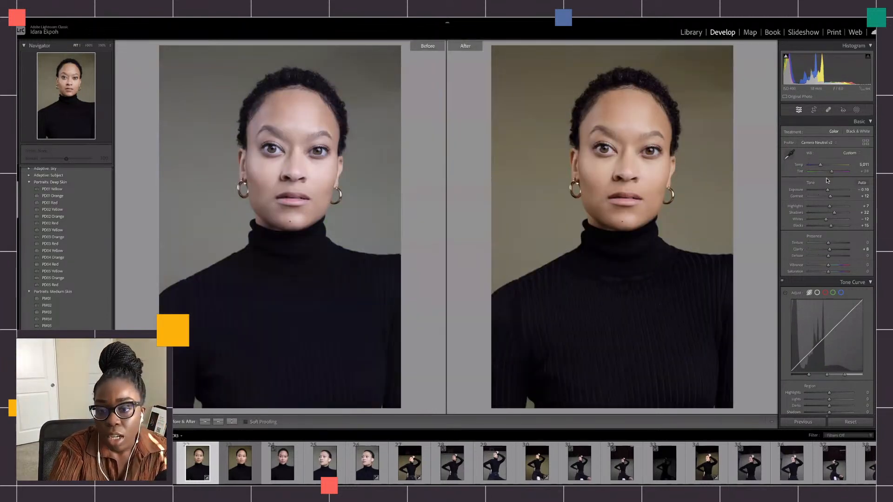
{"action": "left_click_drag", "start_coordinate": [821, 165], "coordinate": [820, 165]}
{"action": "left_click_drag", "start_coordinate": [831, 198], "coordinate": [833, 226]}
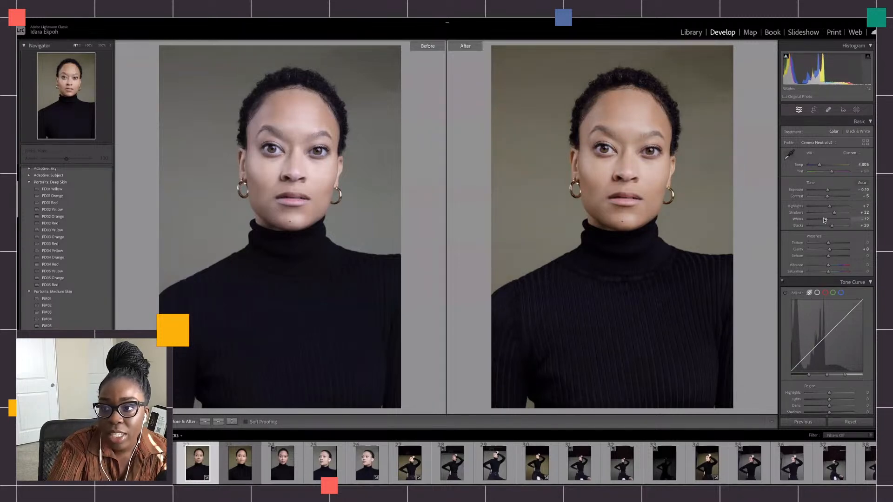
{"action": "left_click", "coordinate": [634, 171]}
{"action": "left_click", "coordinate": [635, 171]}
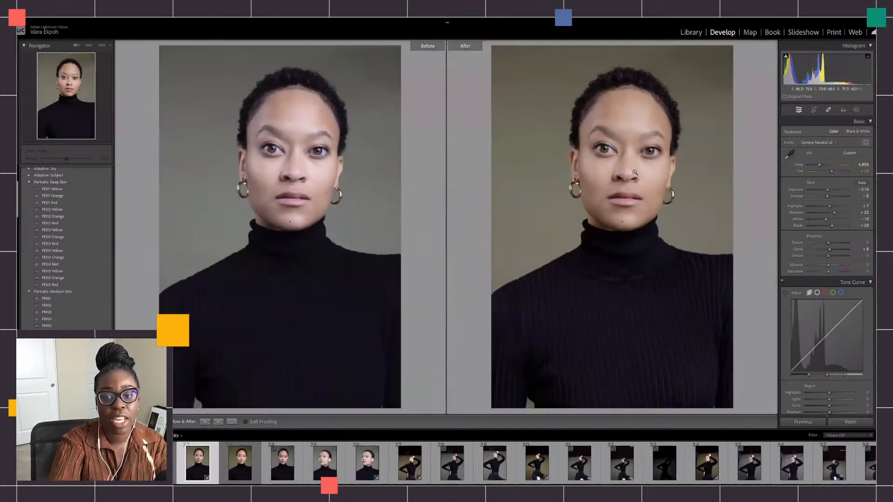